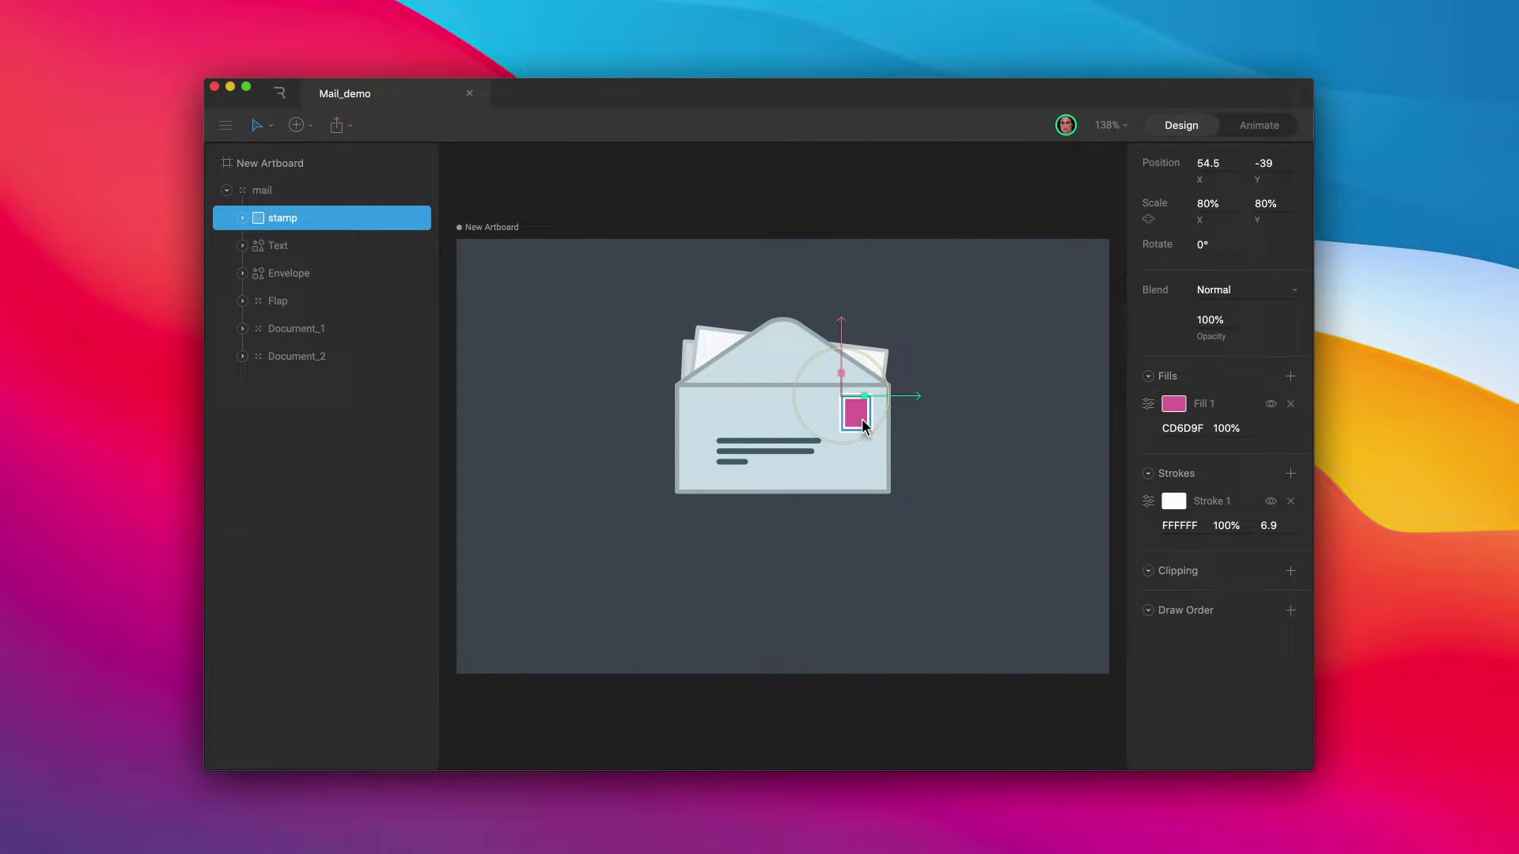
Deselect the stamp, enter Animate mode, fit the artboard in view and play Idle
key("Escape")
key("Tab")
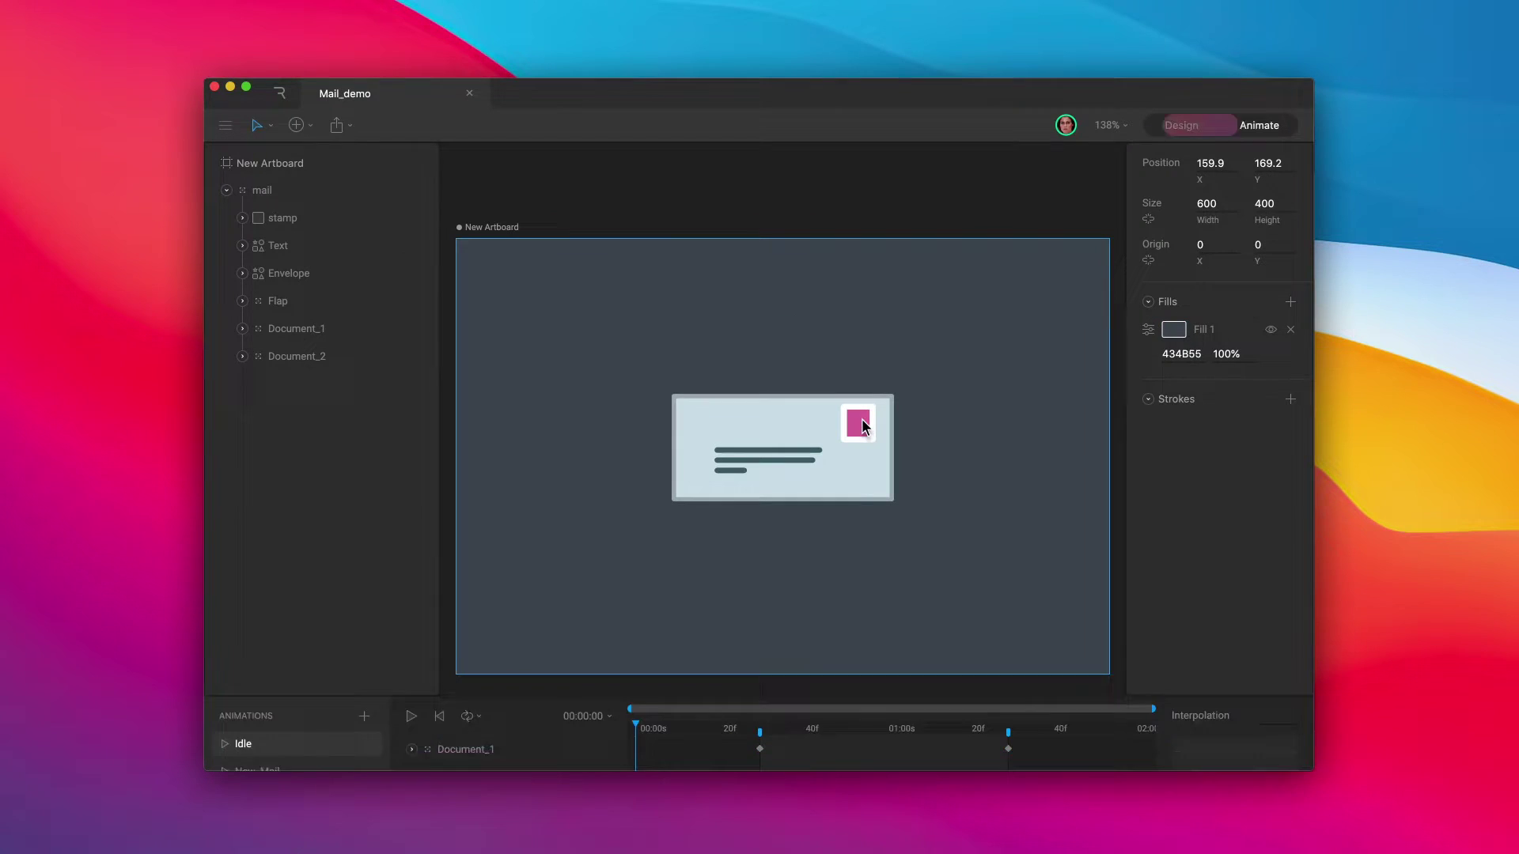
key("f")
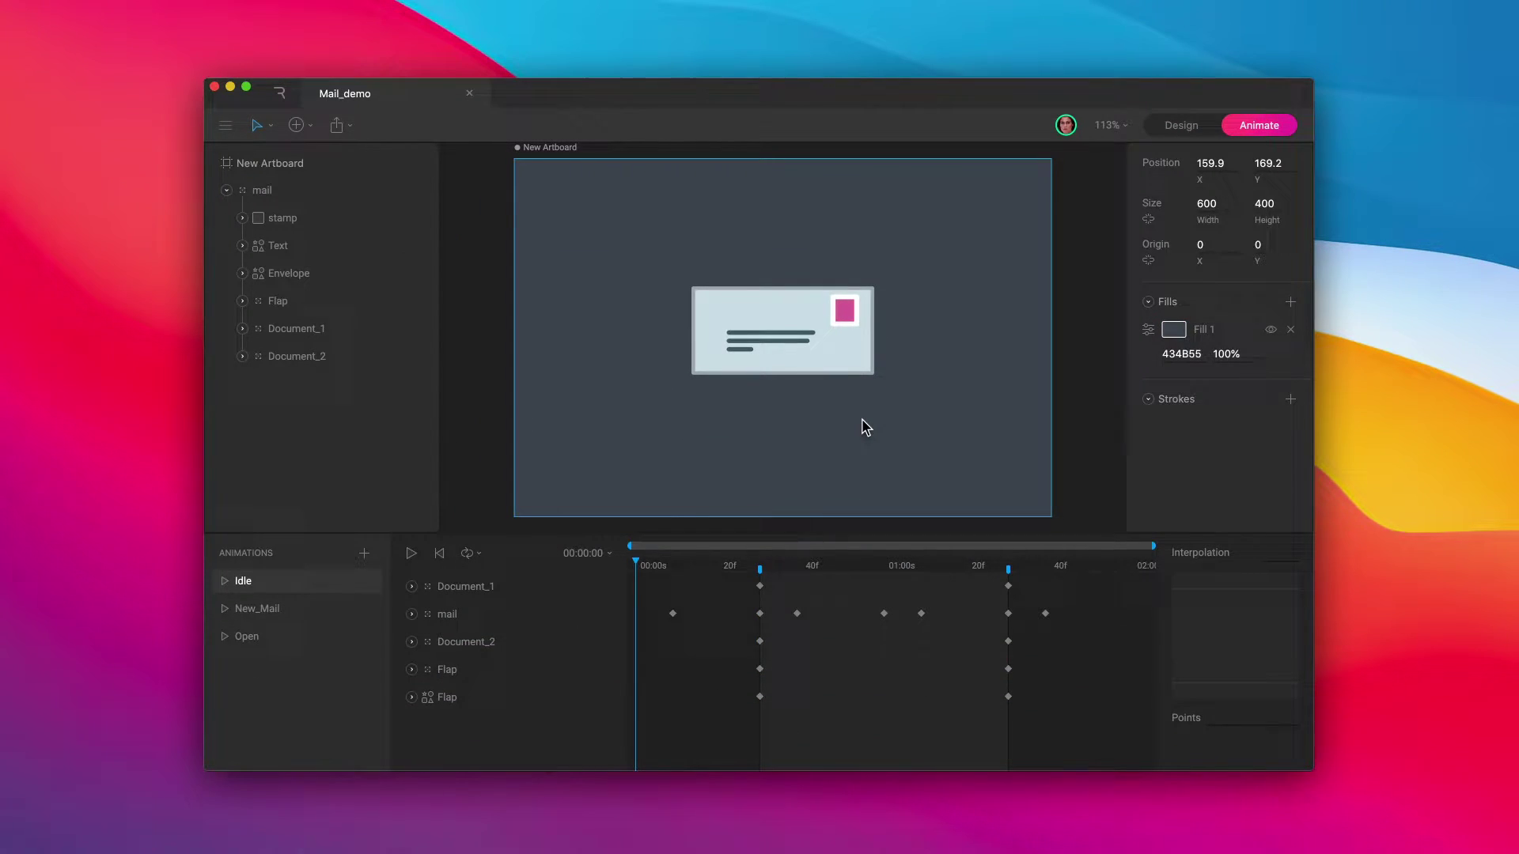
left_click(411, 553)
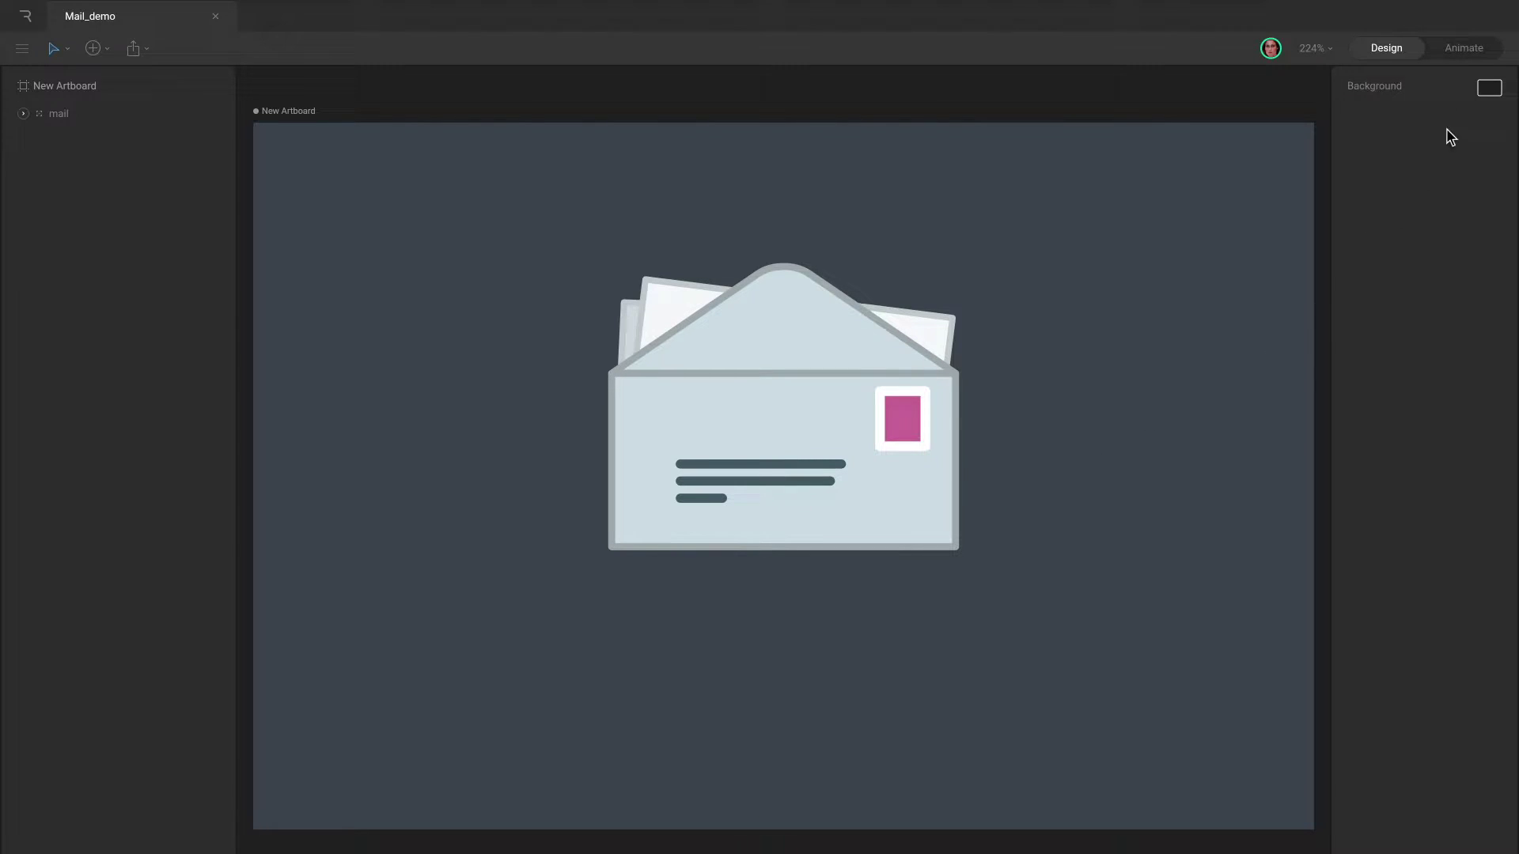
Toggle between Animate and Design modes to compare the timeline view with the envelope design
left_click(1486, 53)
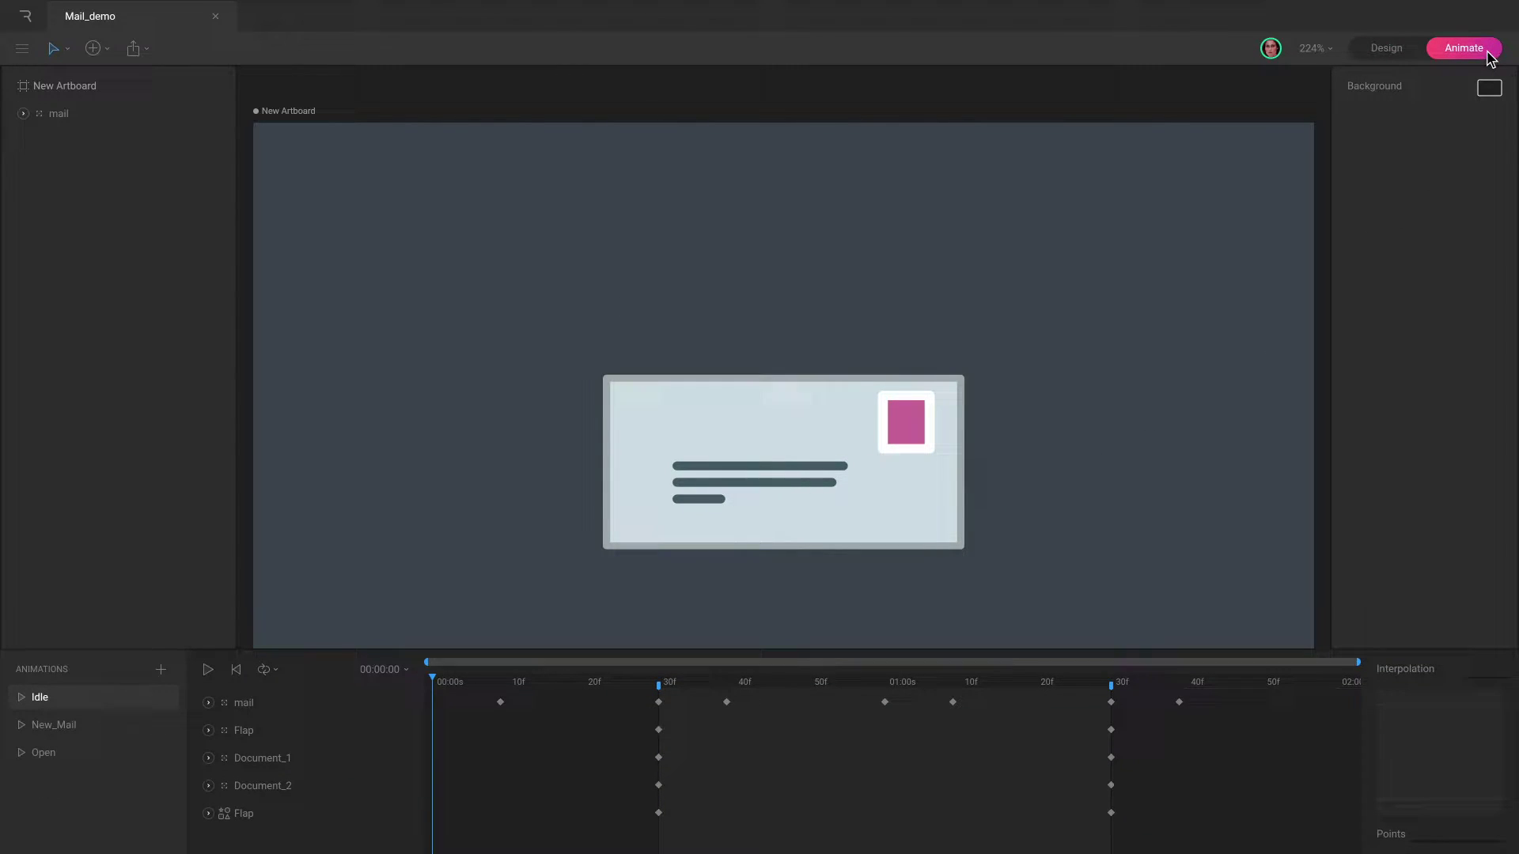
left_click(1414, 53)
left_click(1490, 59)
left_click(1415, 53)
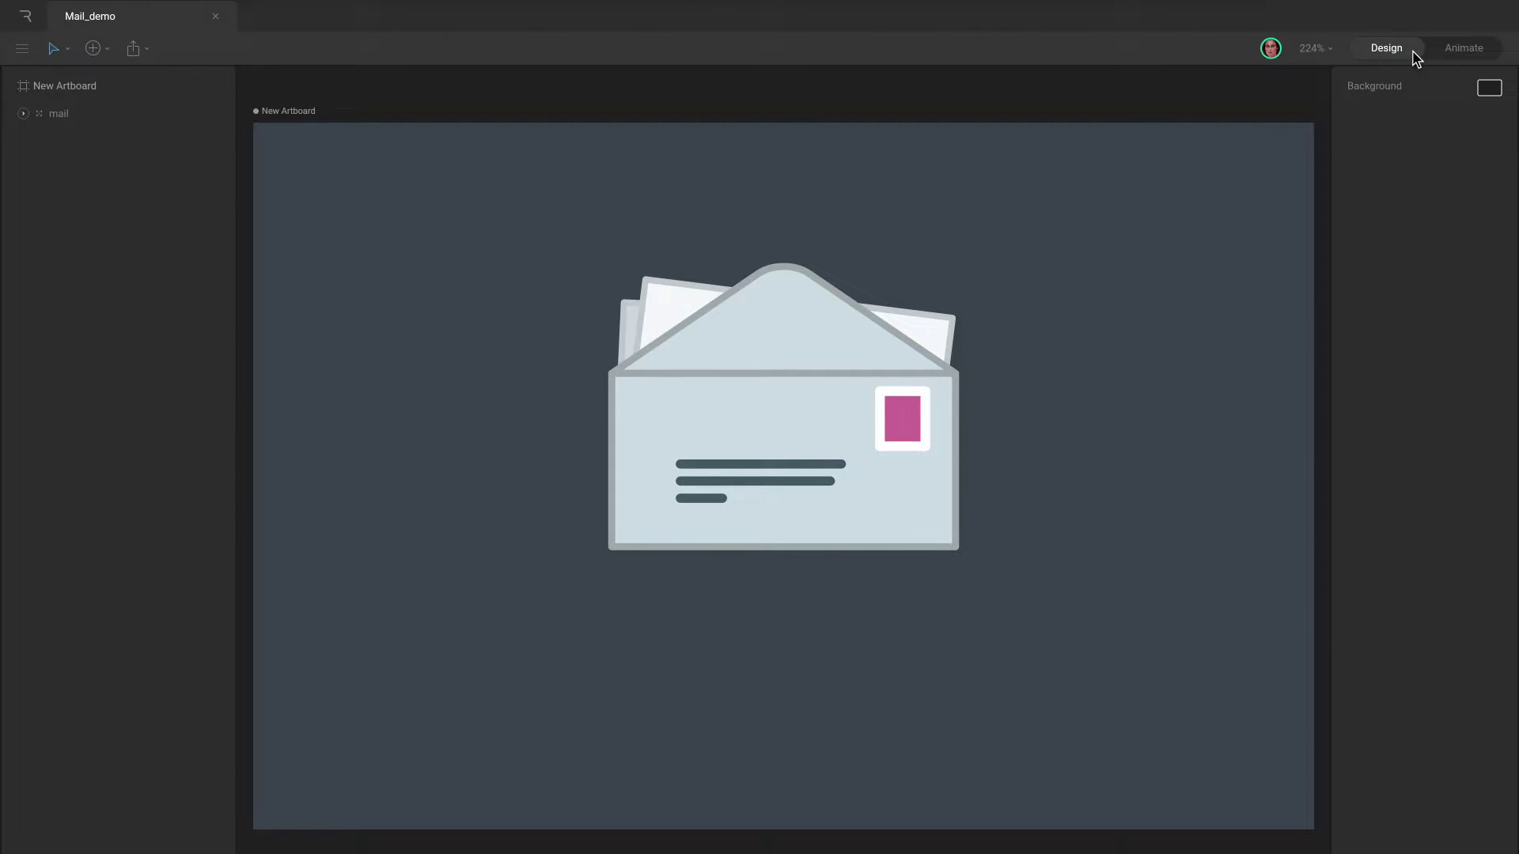
Select the mail group, expand its child layers, and play Idle in Animate mode
left_click(124, 117)
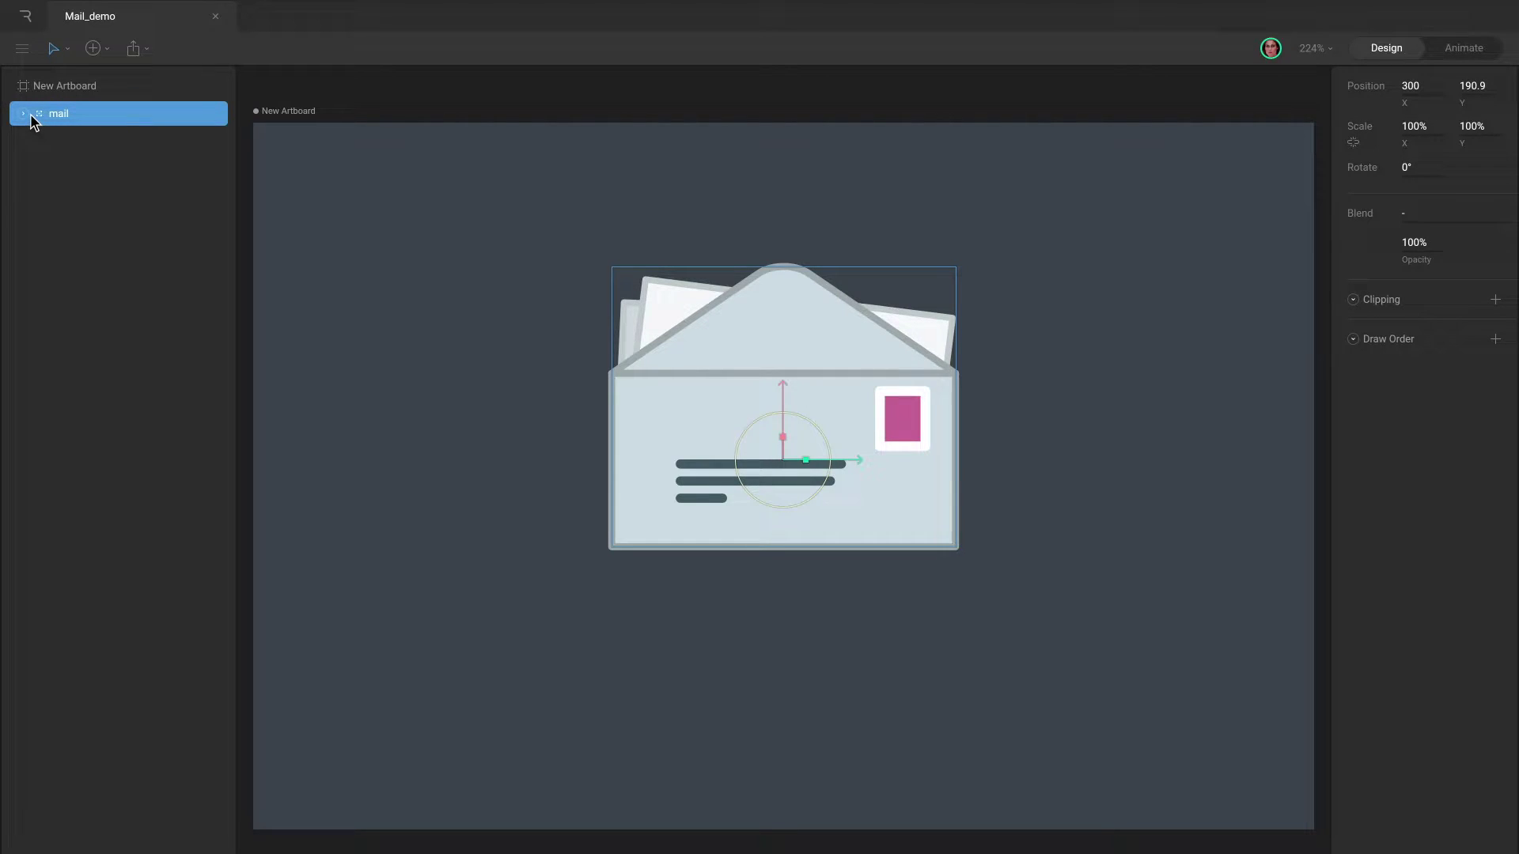
left_click(26, 113)
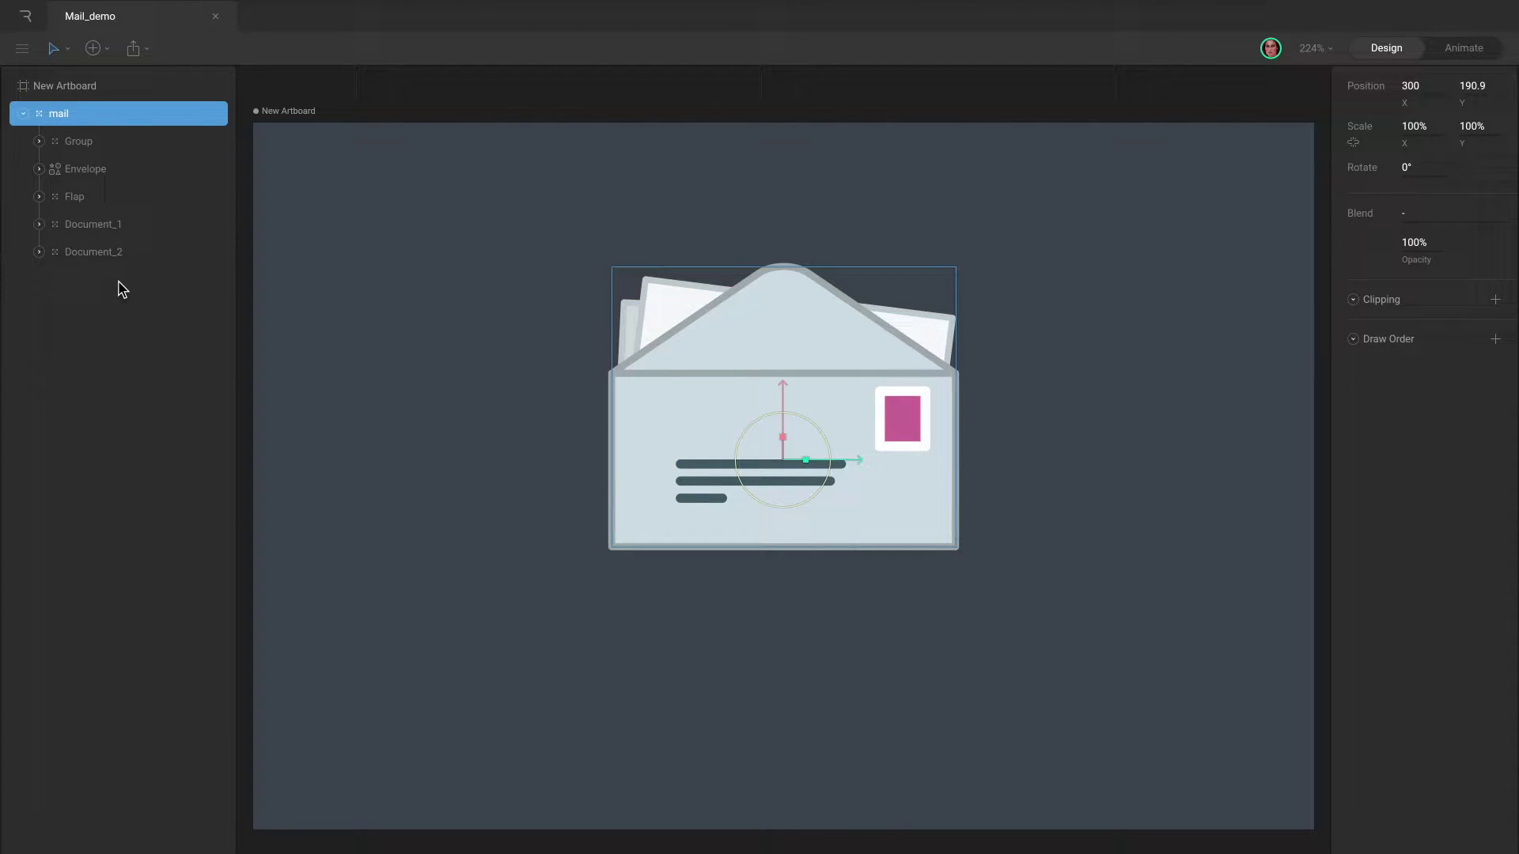
key("Tab")
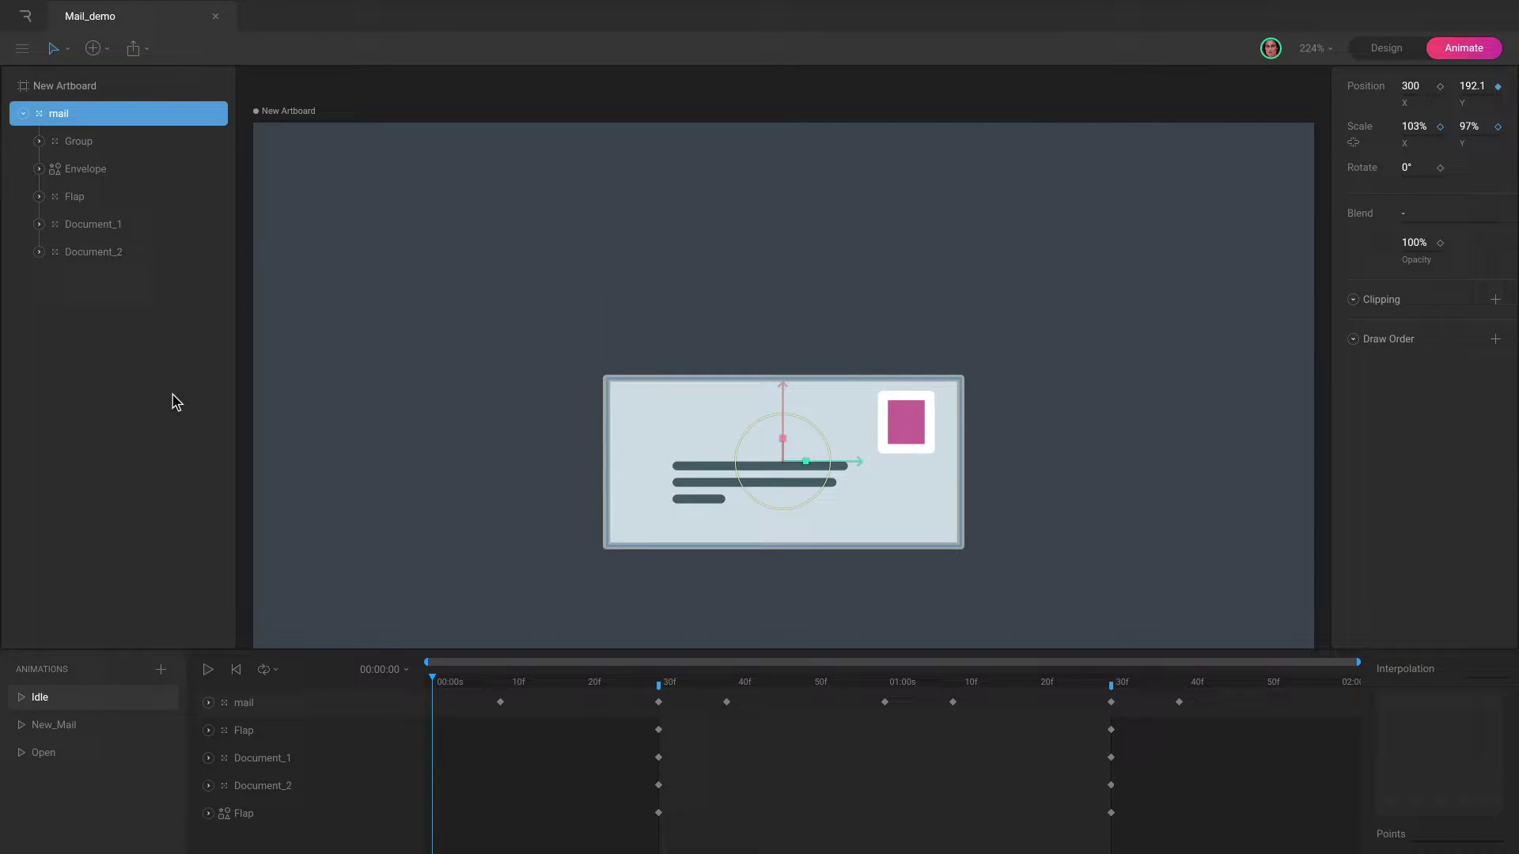
left_click(220, 677)
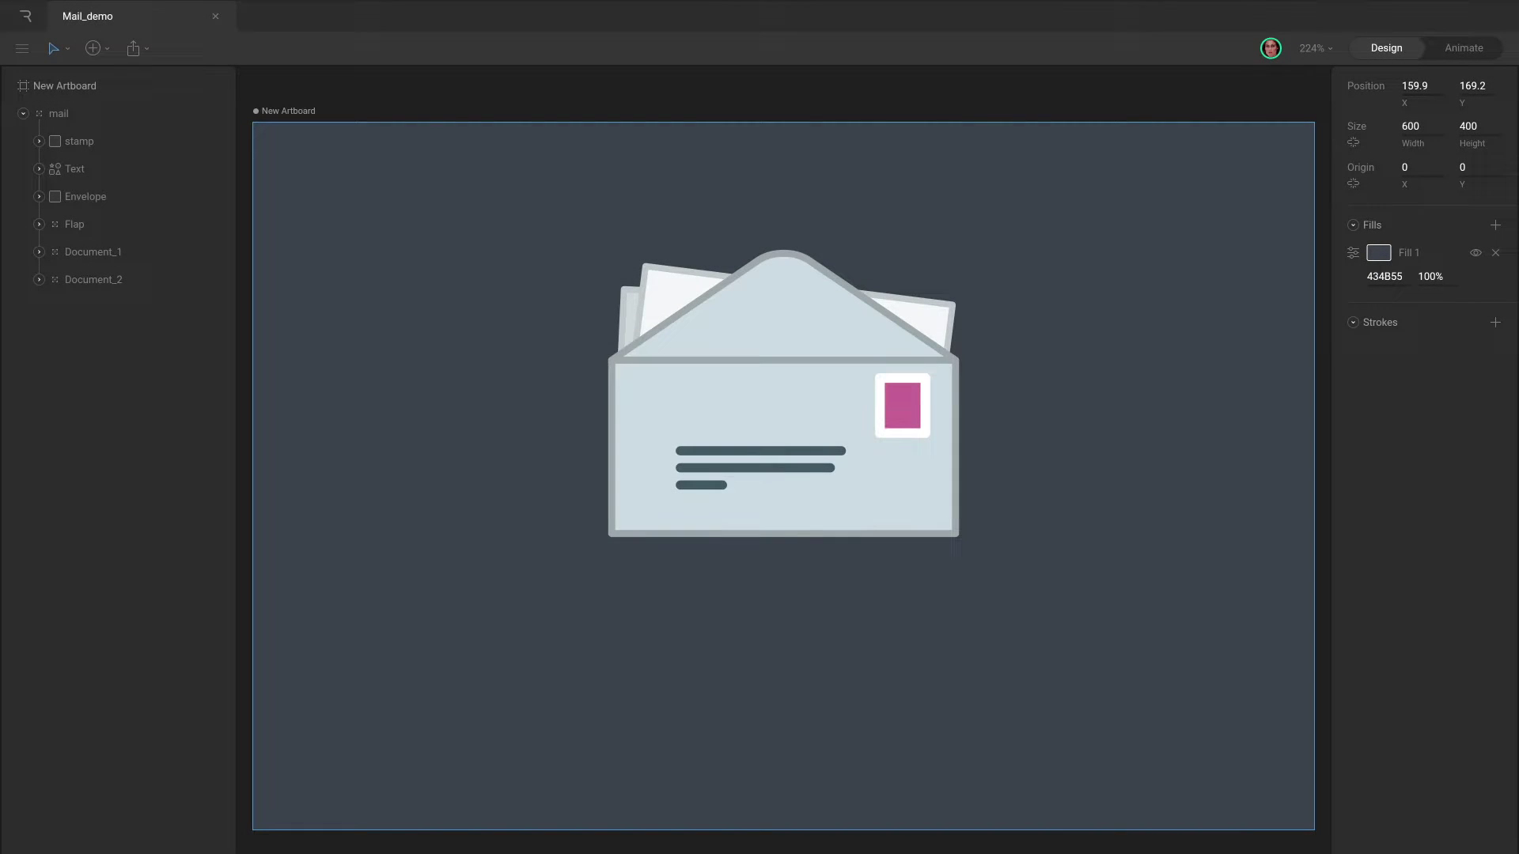
Switch to Animate mode so the Idle timeline, its keyframes and the Animations panel appear
key("Tab")
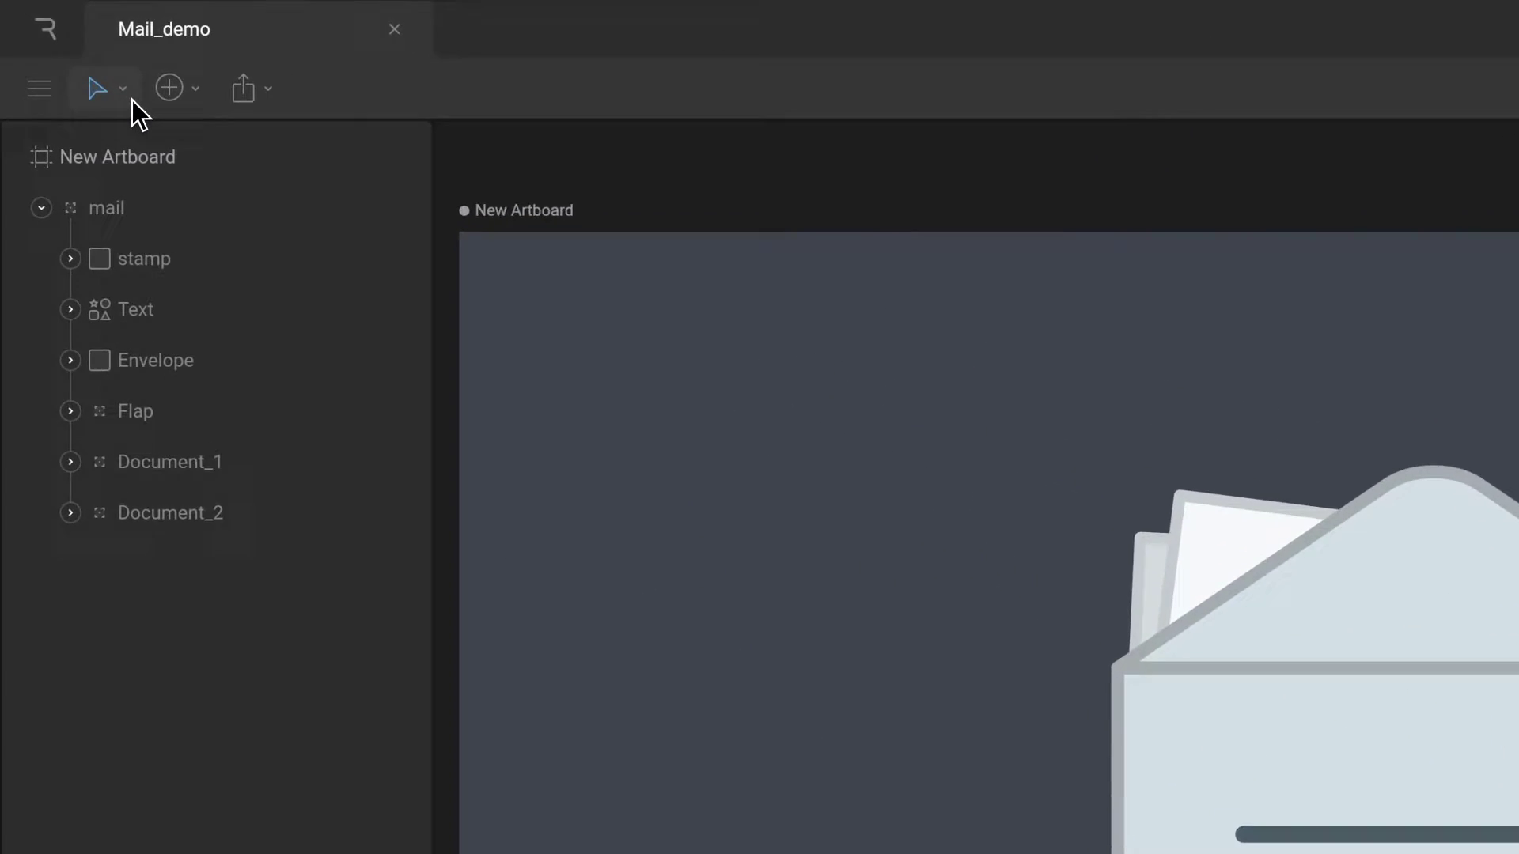
Browse the Select tool, Add (+) and file-options dropdowns
left_click(144, 108)
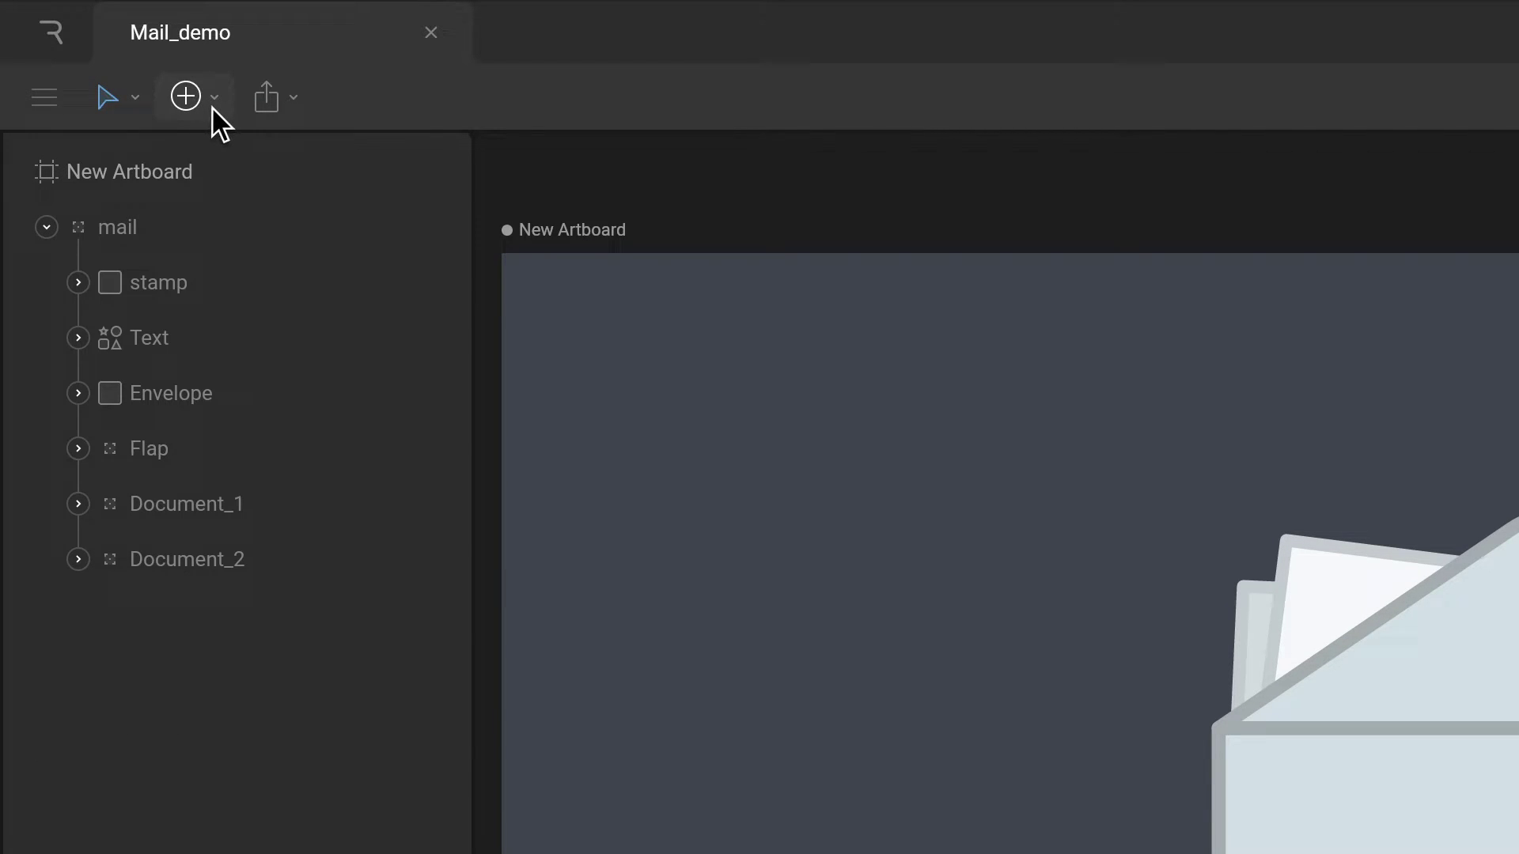
left_click(212, 108)
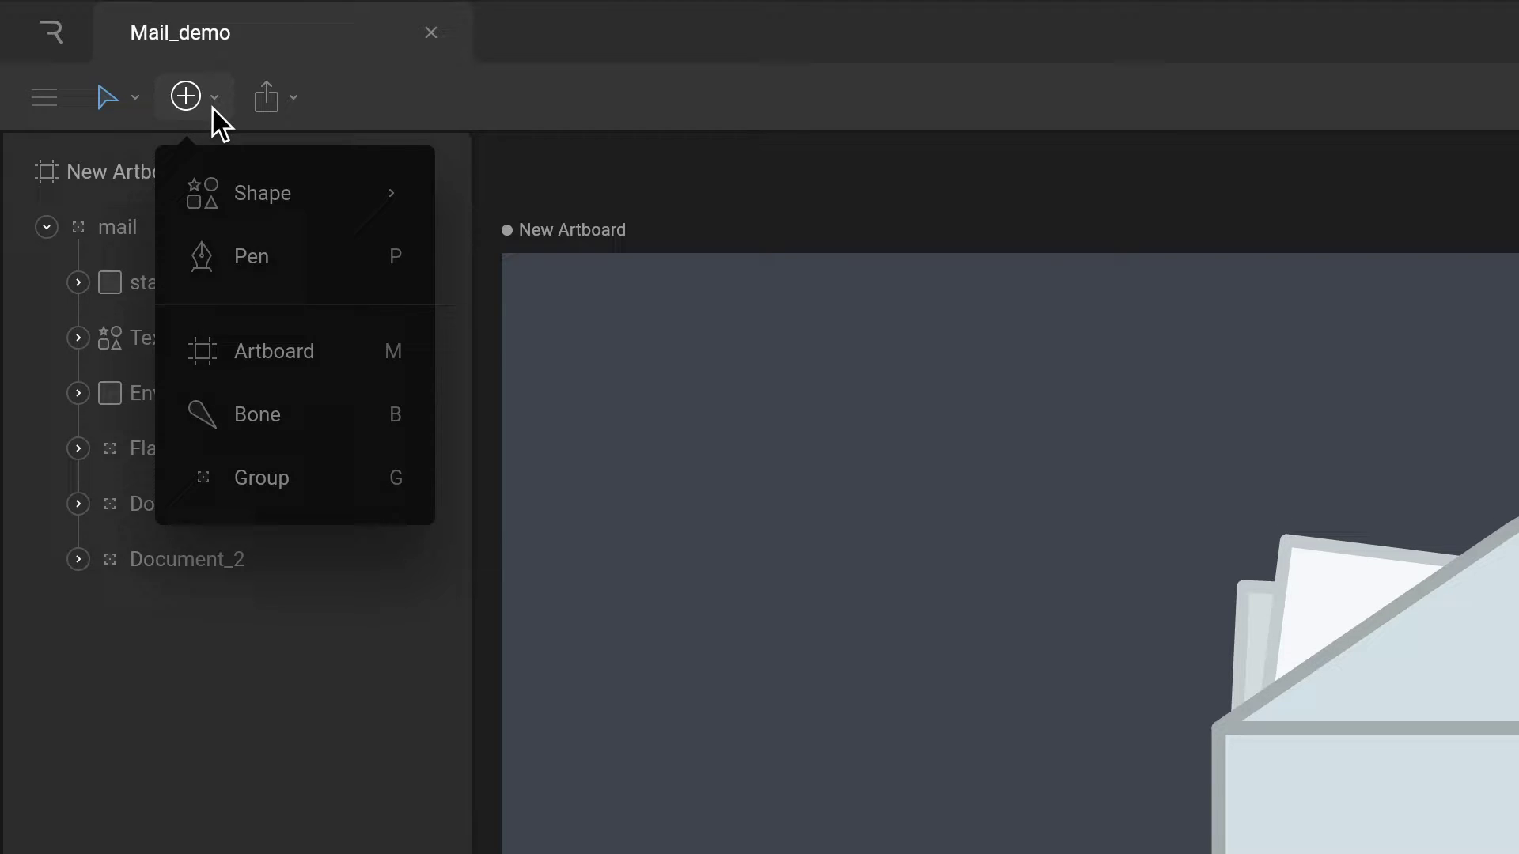
left_click(63, 108)
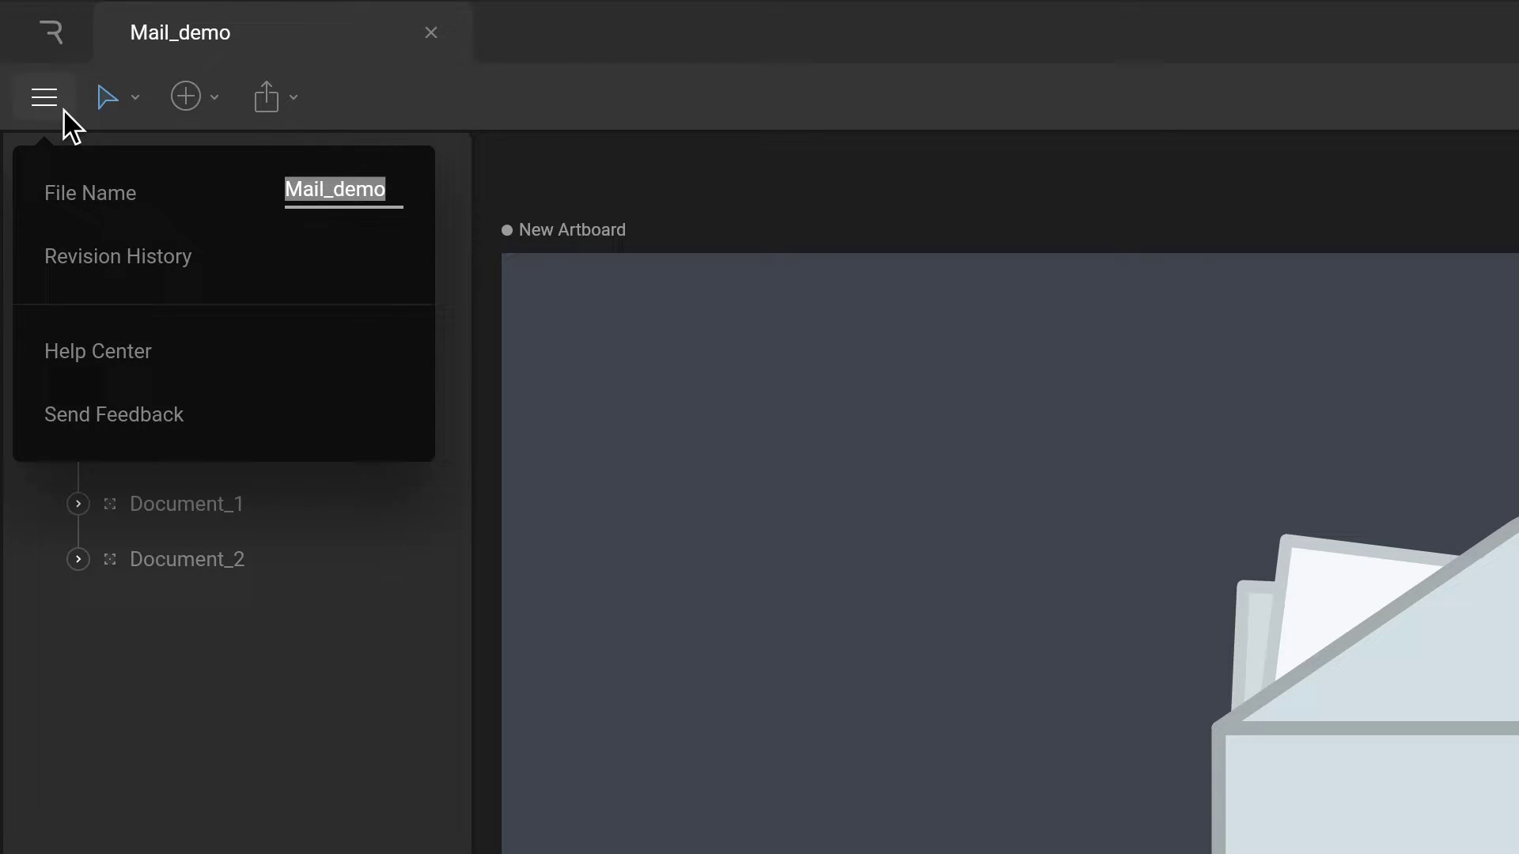
key("Escape")
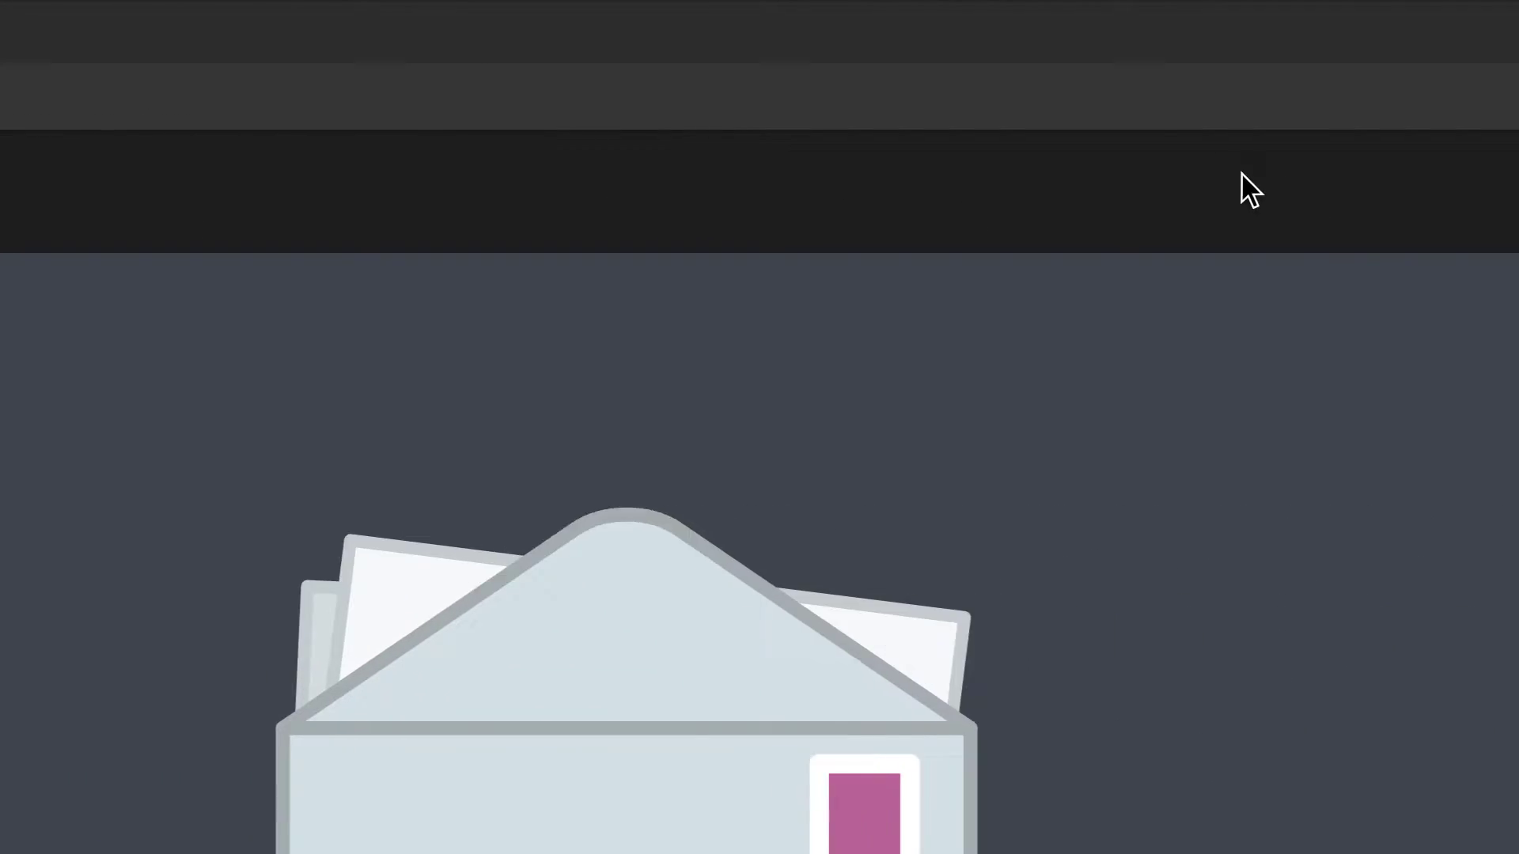
Check the zoom and snapping settings, then toggle into Animate mode and back to Design
left_click(1147, 108)
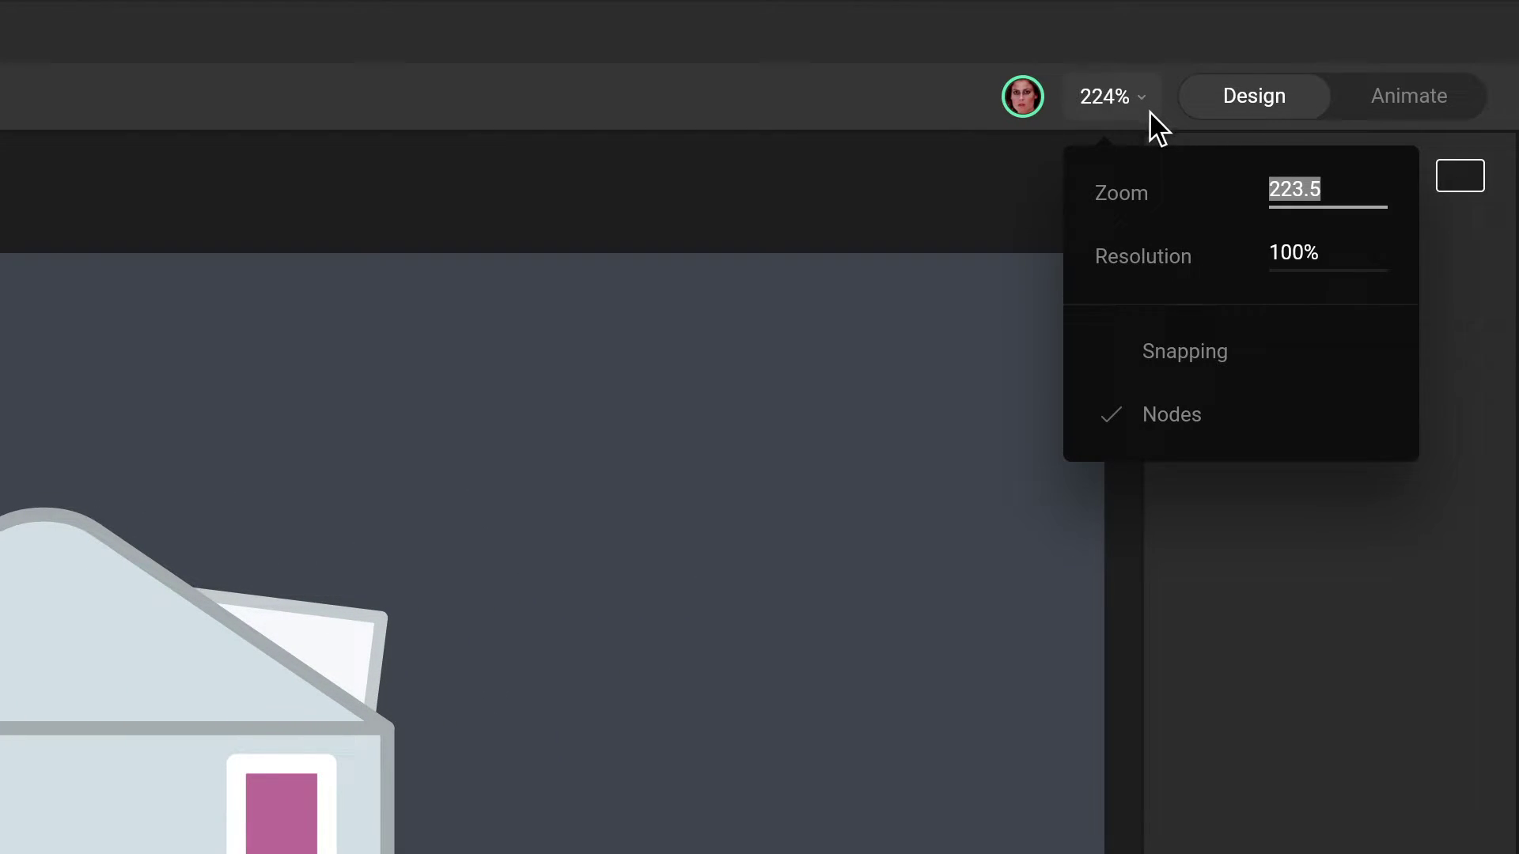
key("Escape")
left_click(1454, 109)
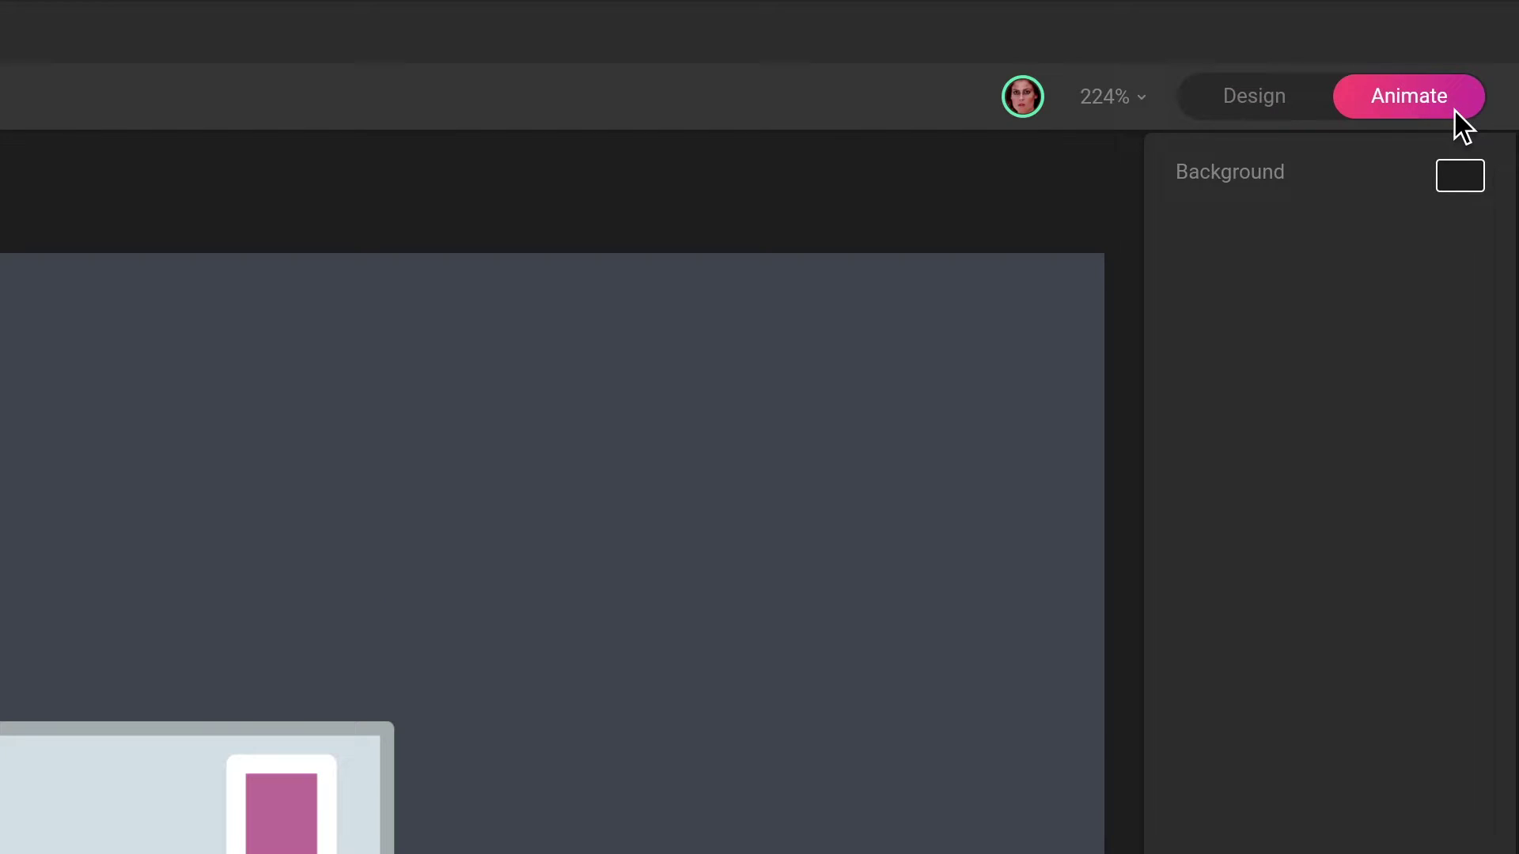
left_click(1294, 108)
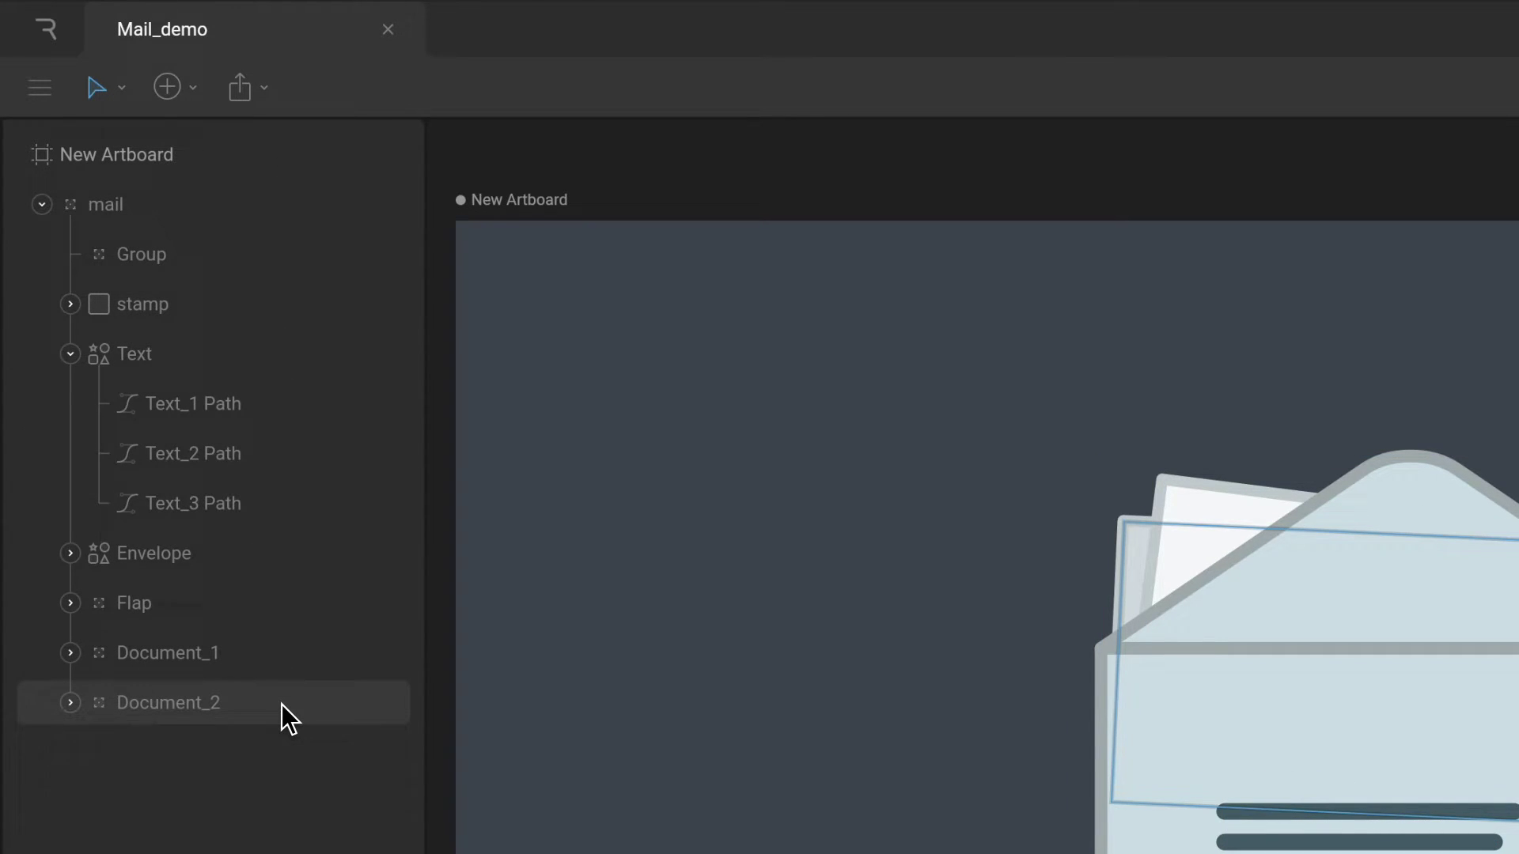
Drag the stamp and Text layers together onto Group in the Hierarchy, then select Group
left_click(282, 304)
left_click(264, 342, "shift")
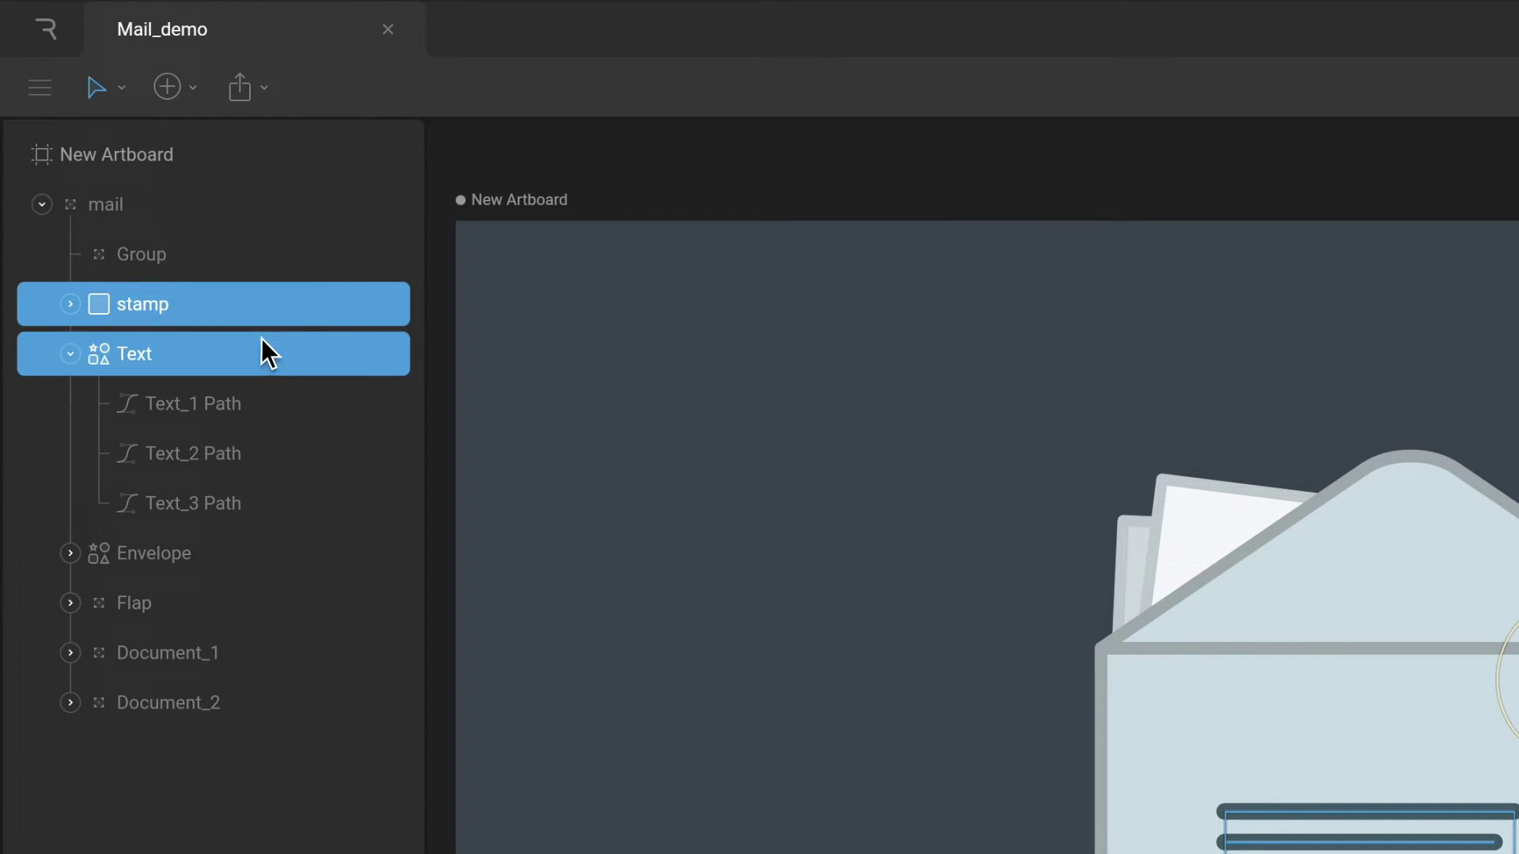
left_click_drag(263, 294, 261, 242)
left_click(260, 245)
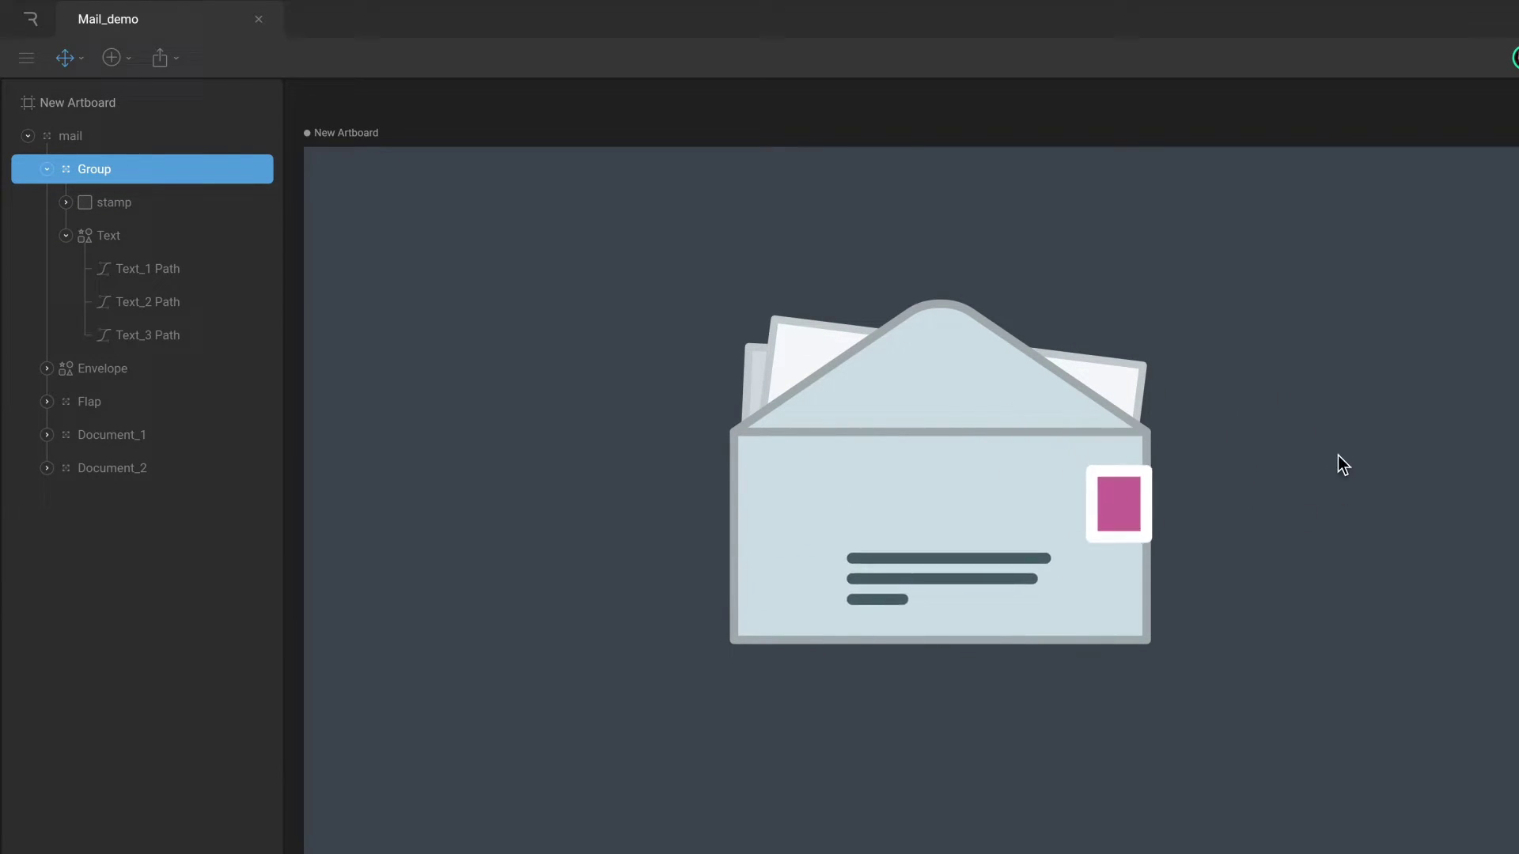
left_click(1313, 413)
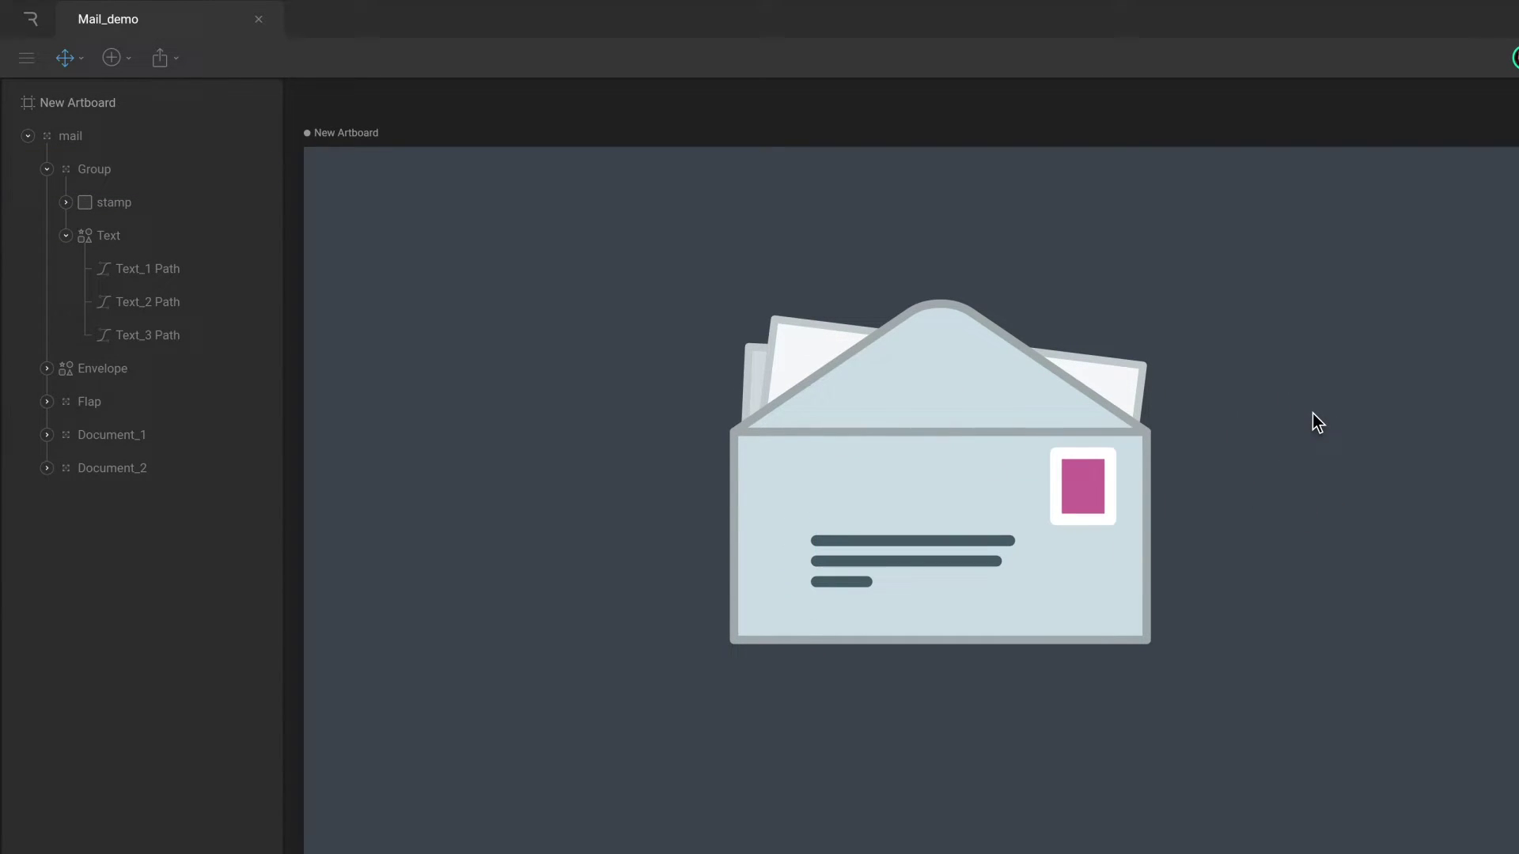
left_click(197, 169)
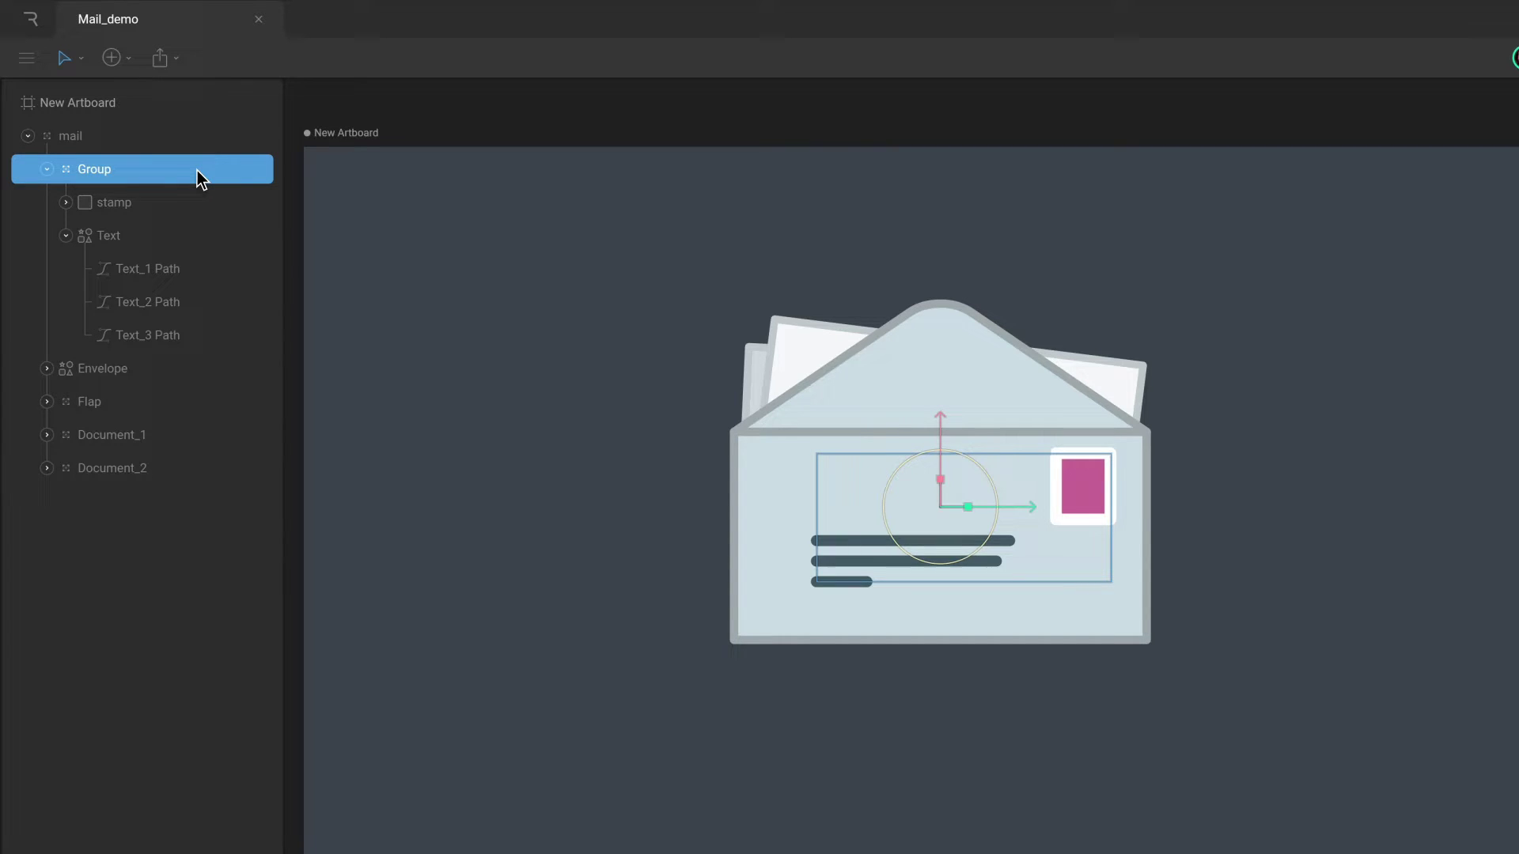
left_click(190, 468)
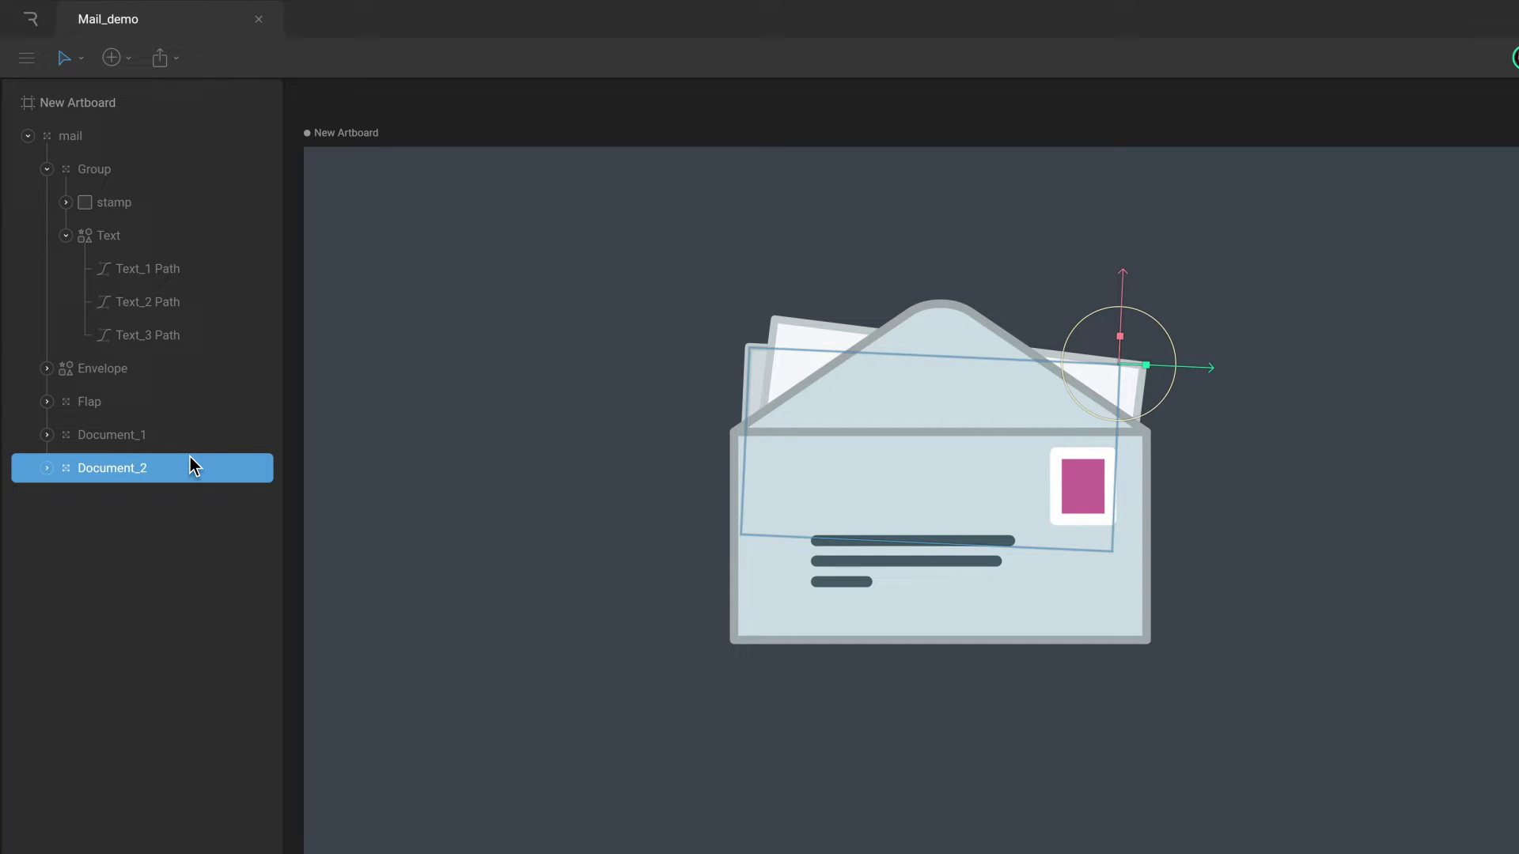
left_click_drag(190, 457, 190, 154)
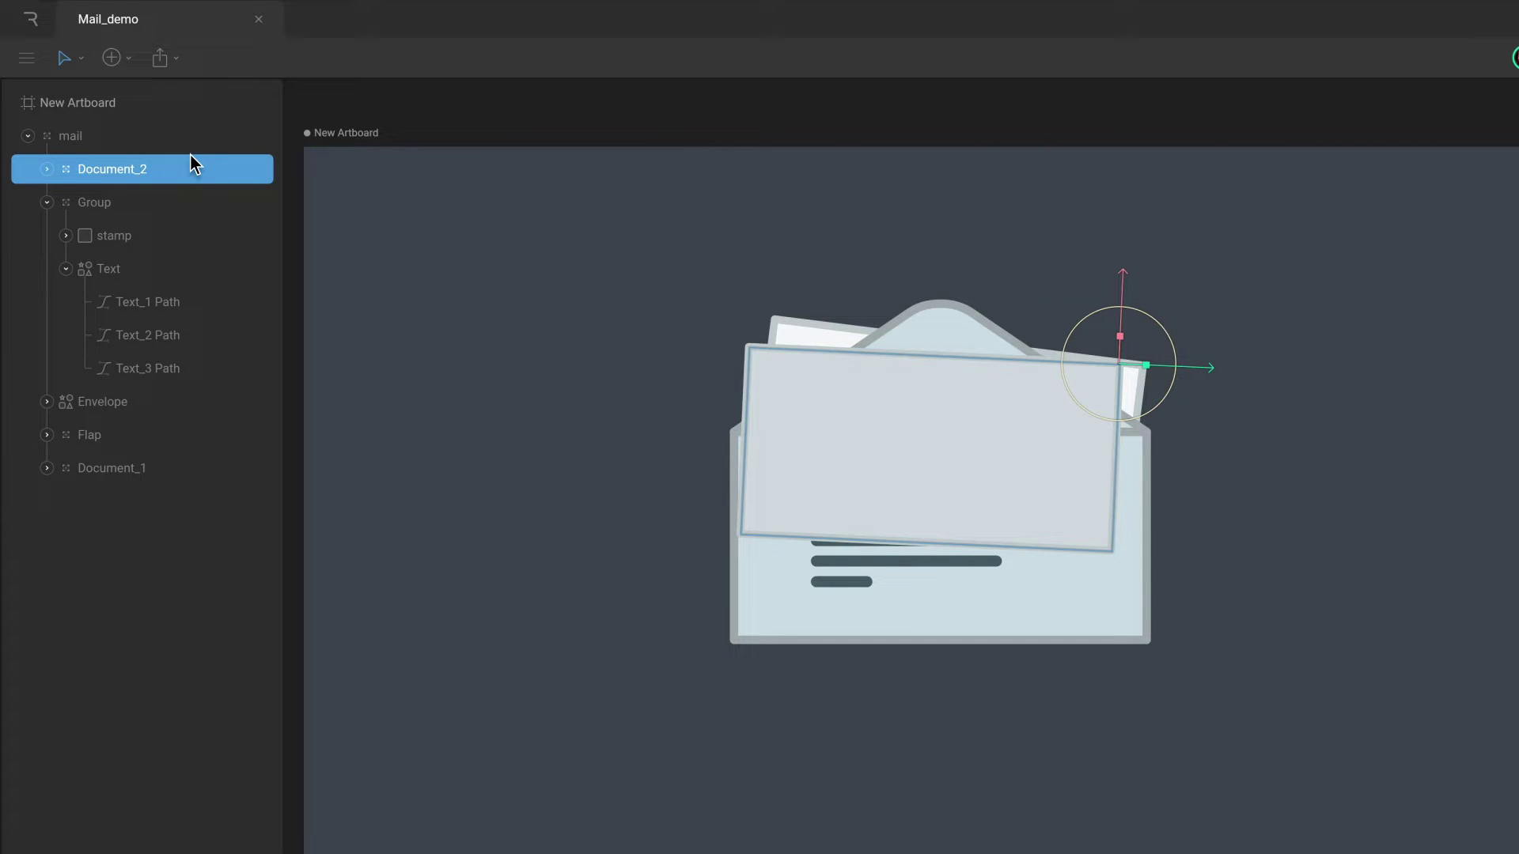
left_click(163, 197)
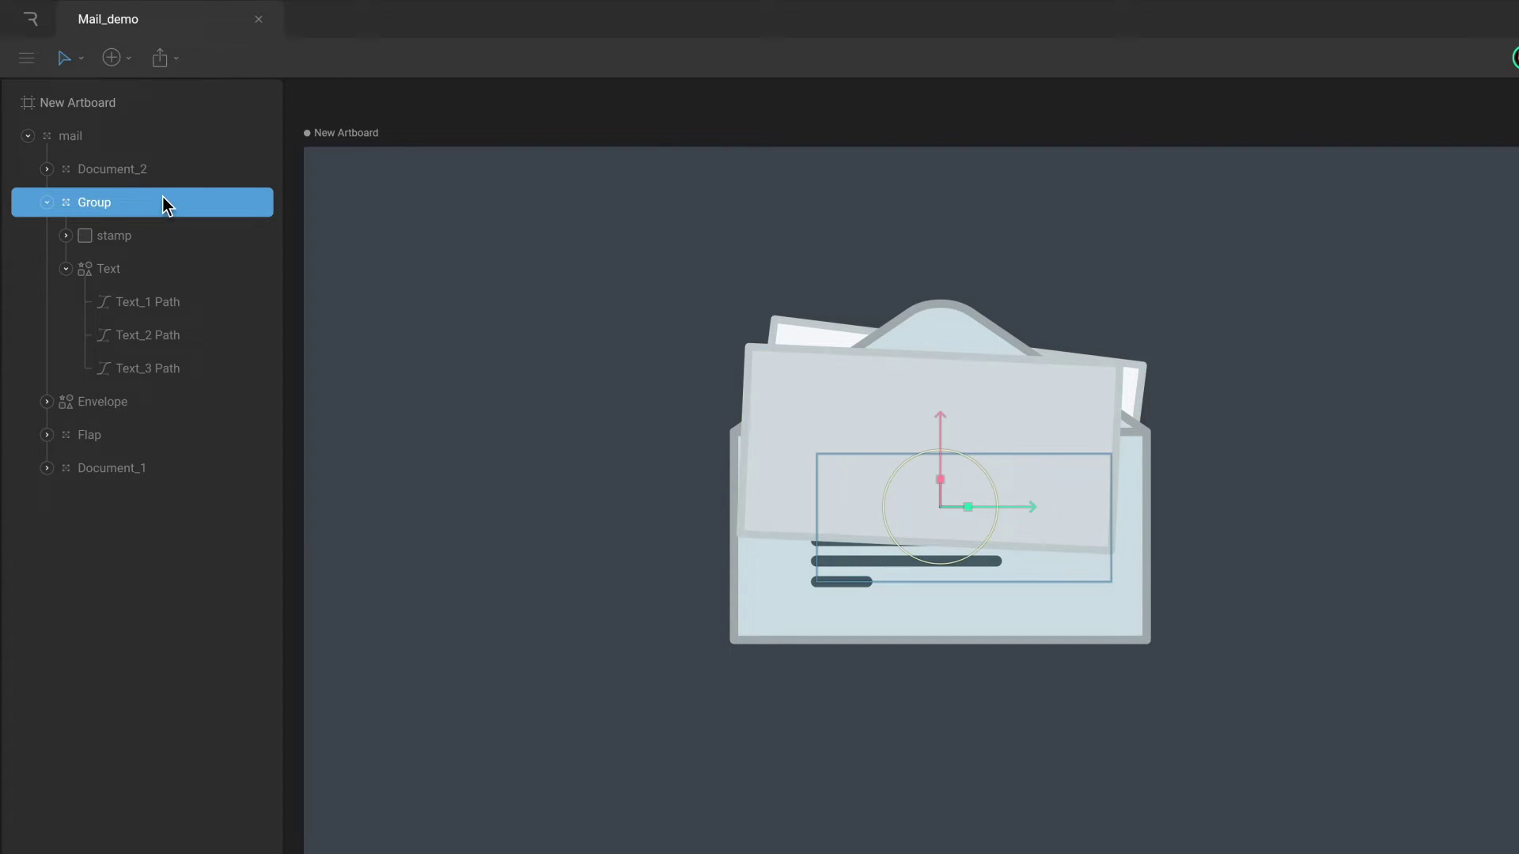
left_click_drag(163, 197, 166, 141)
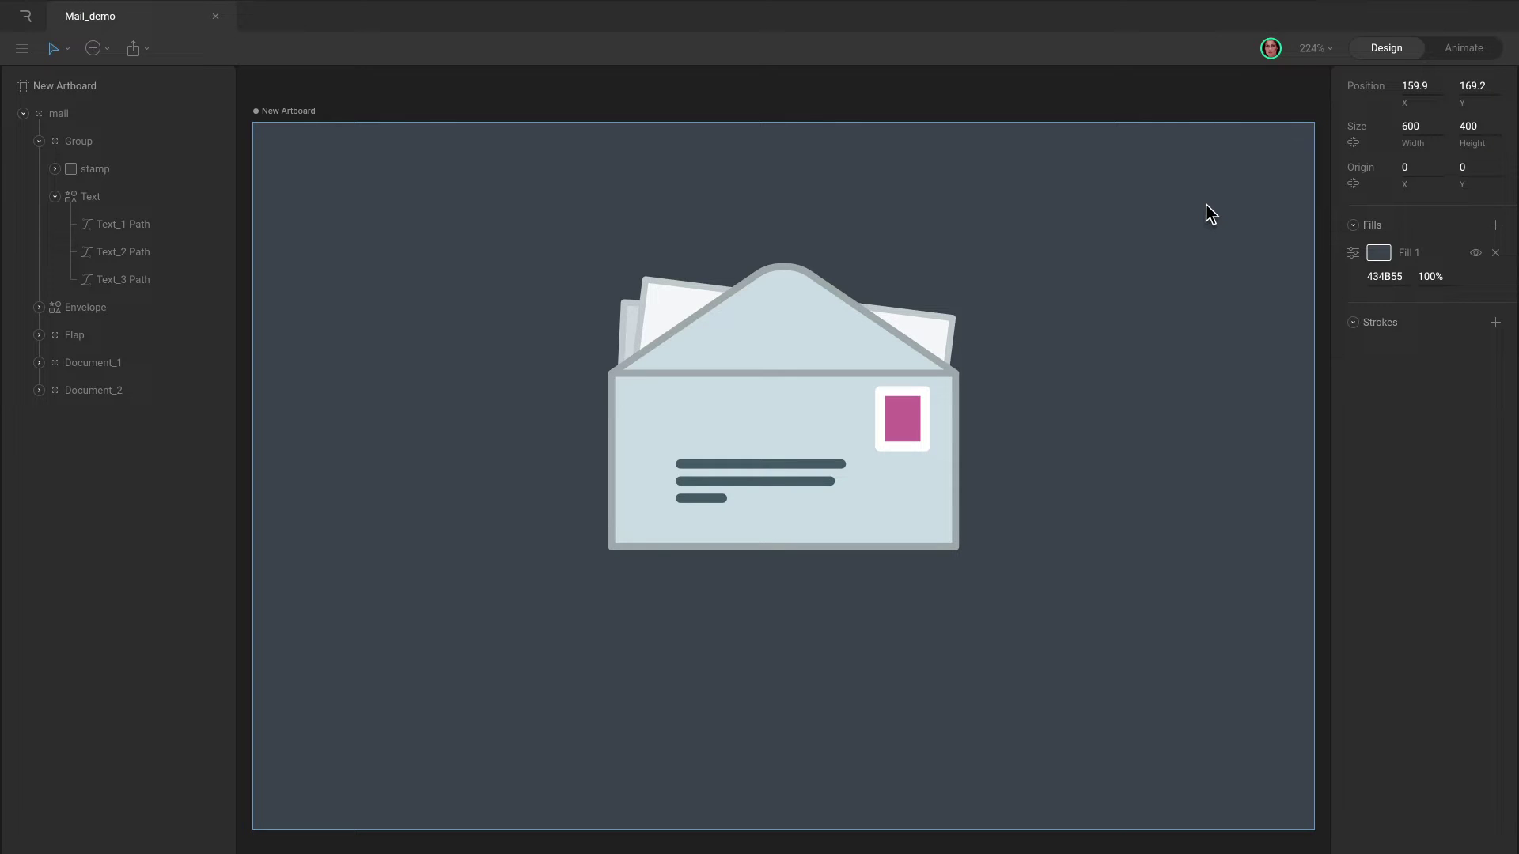
Move Group down to Y -4.9, then open the stamp's Fill 1 colour settings
left_click(127, 141)
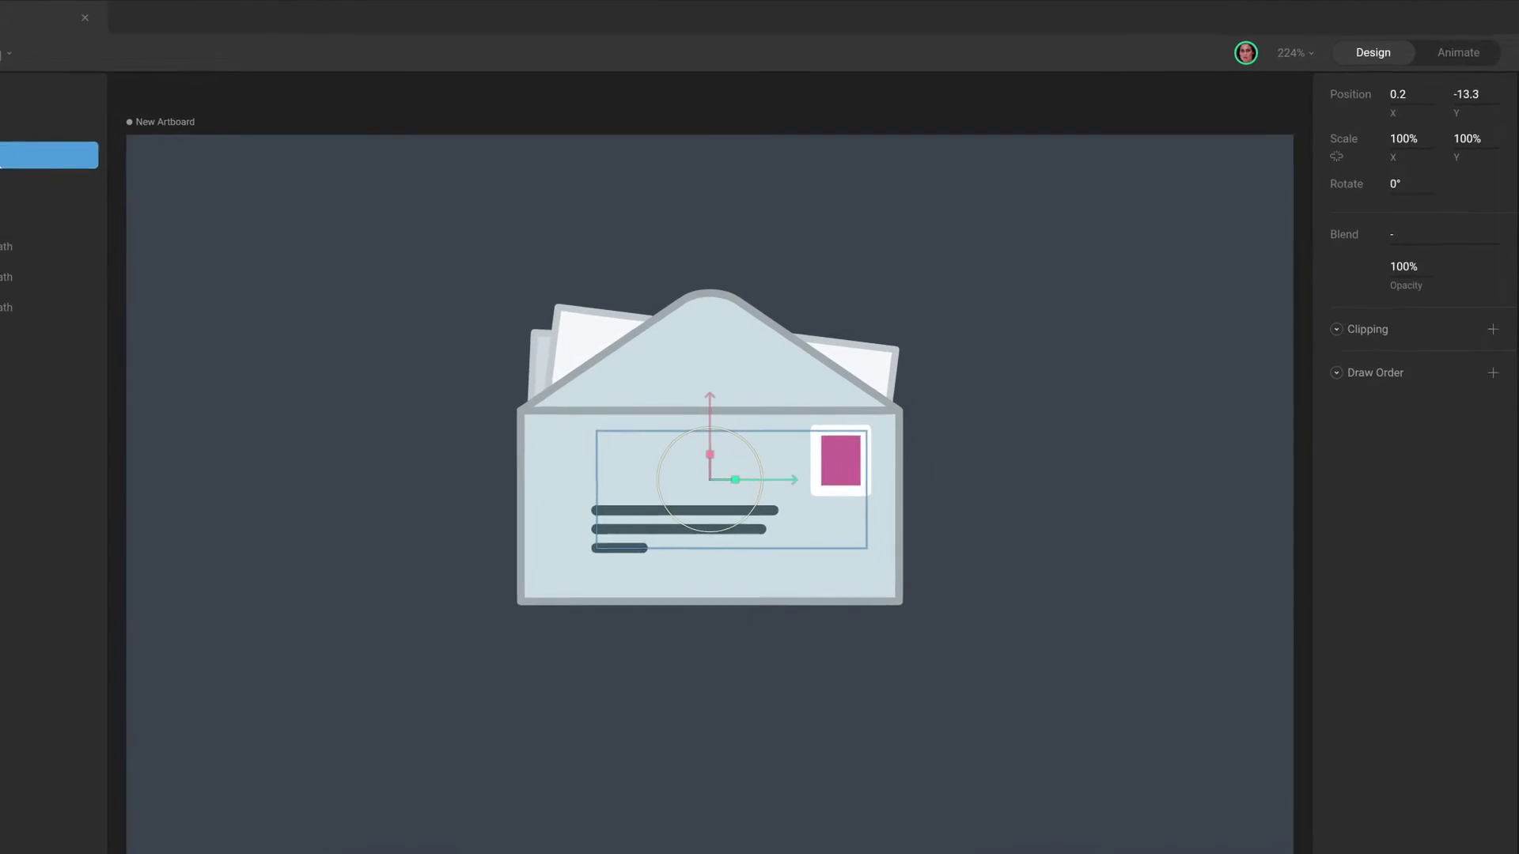
left_click_drag(706, 413, 706, 419)
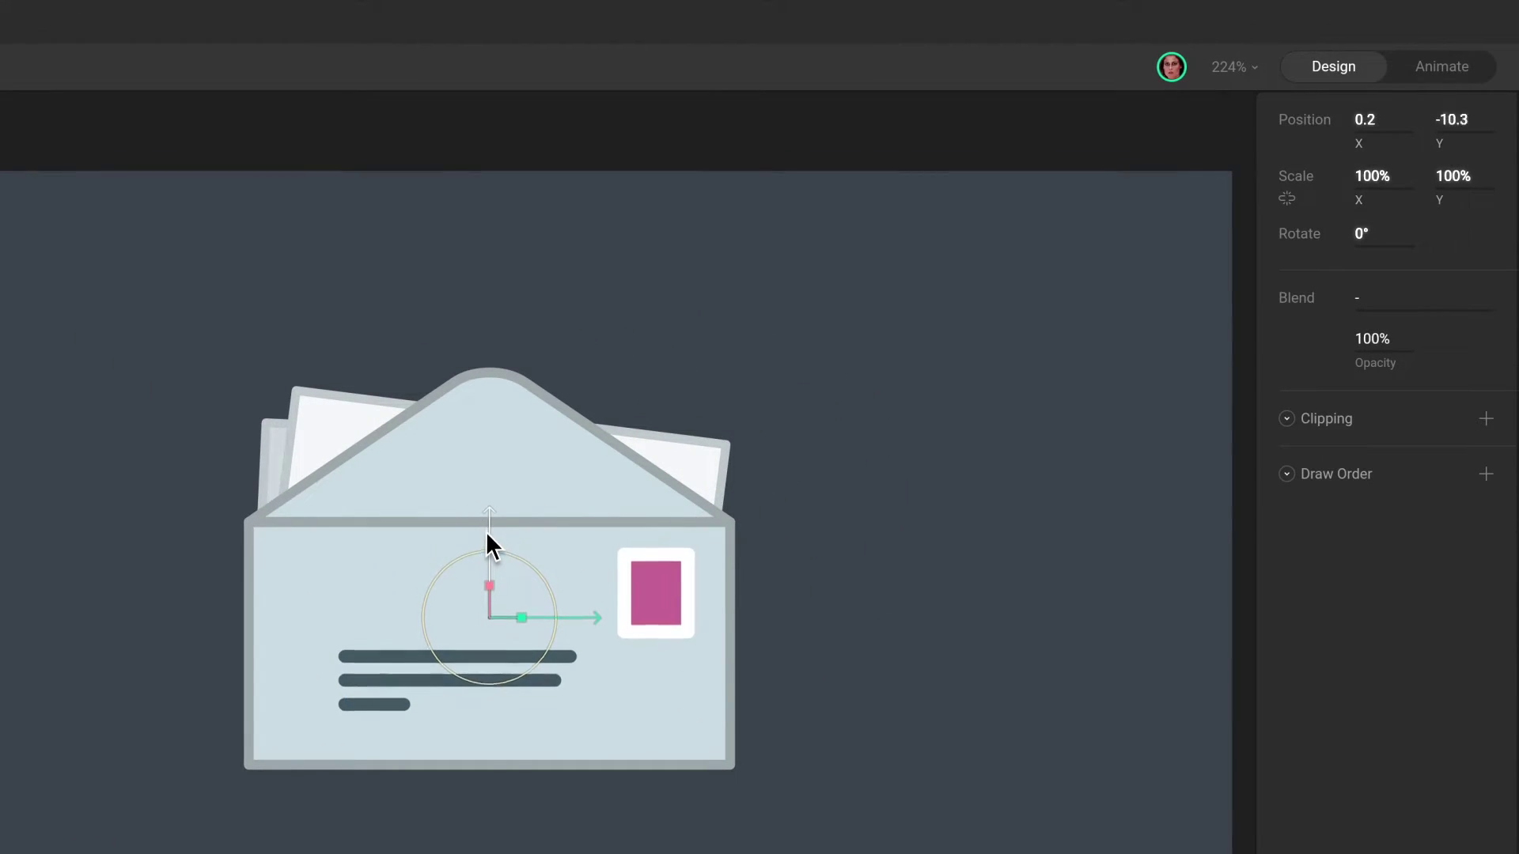
left_click_drag(487, 533, 488, 552)
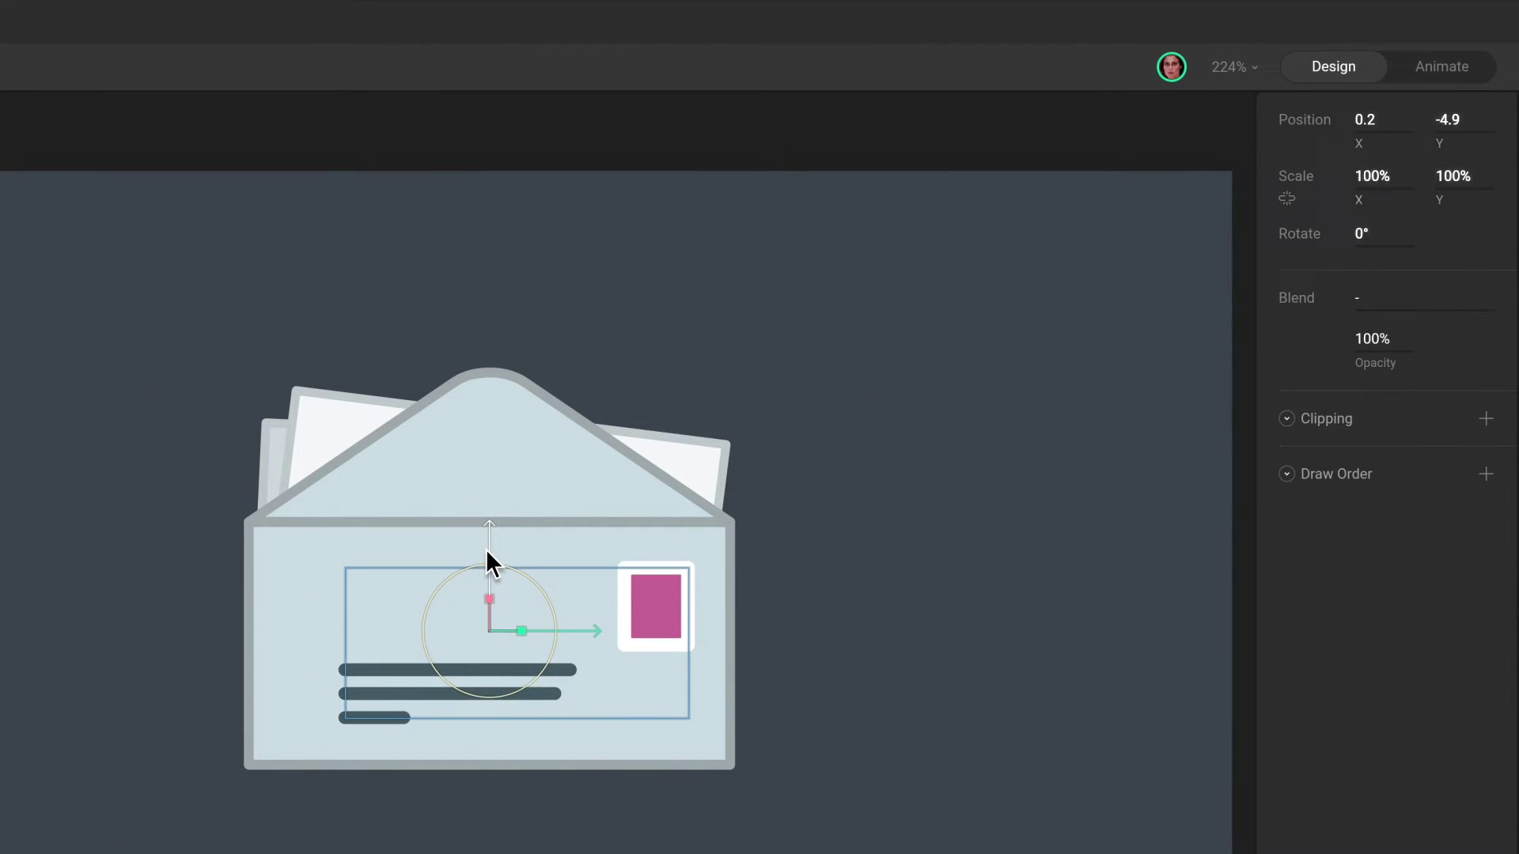
left_click(663, 607)
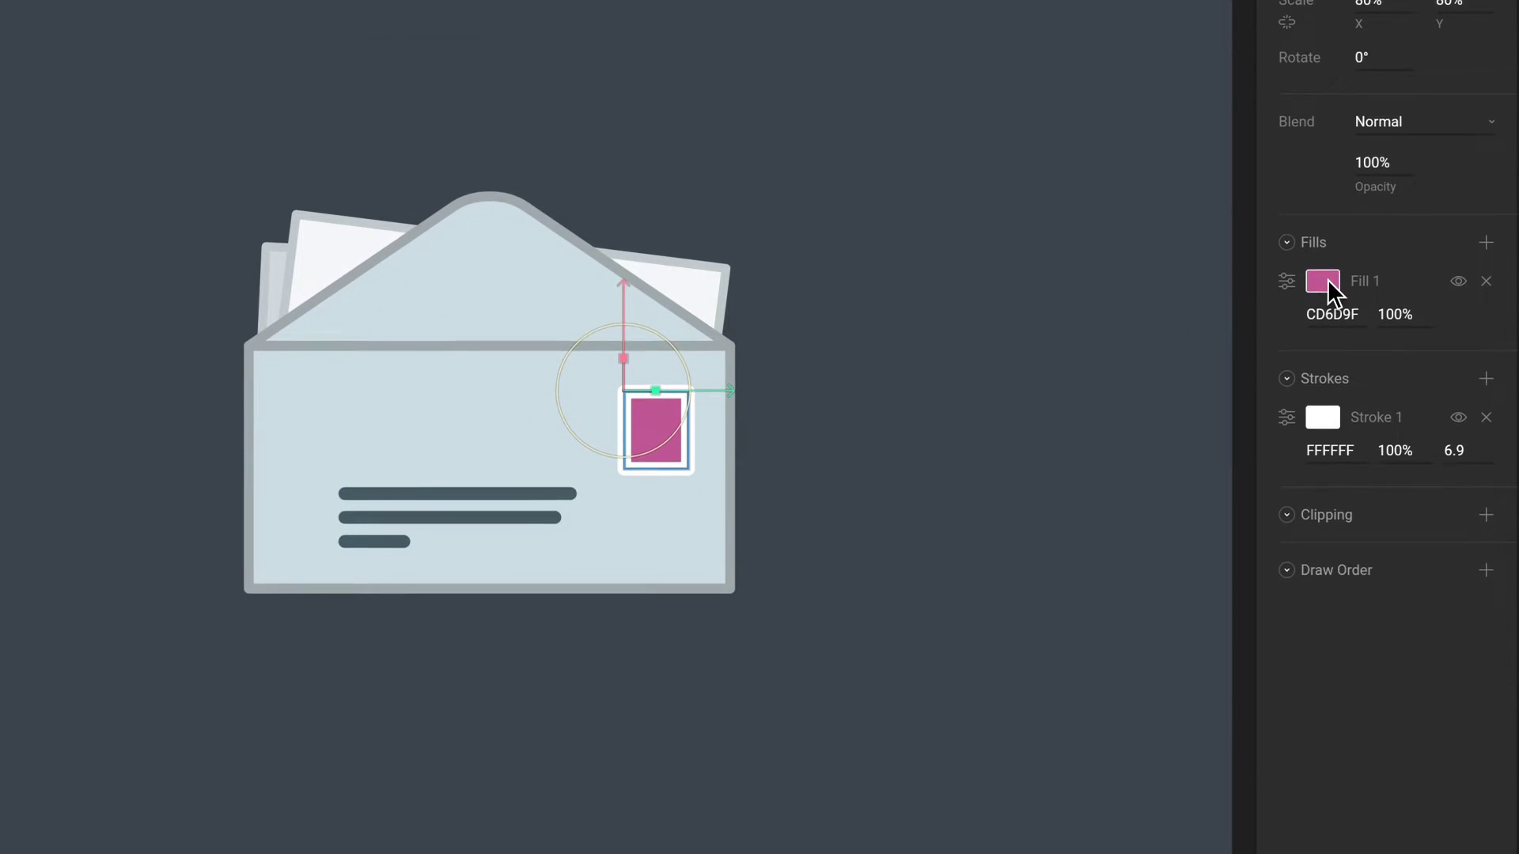
left_click(1327, 308)
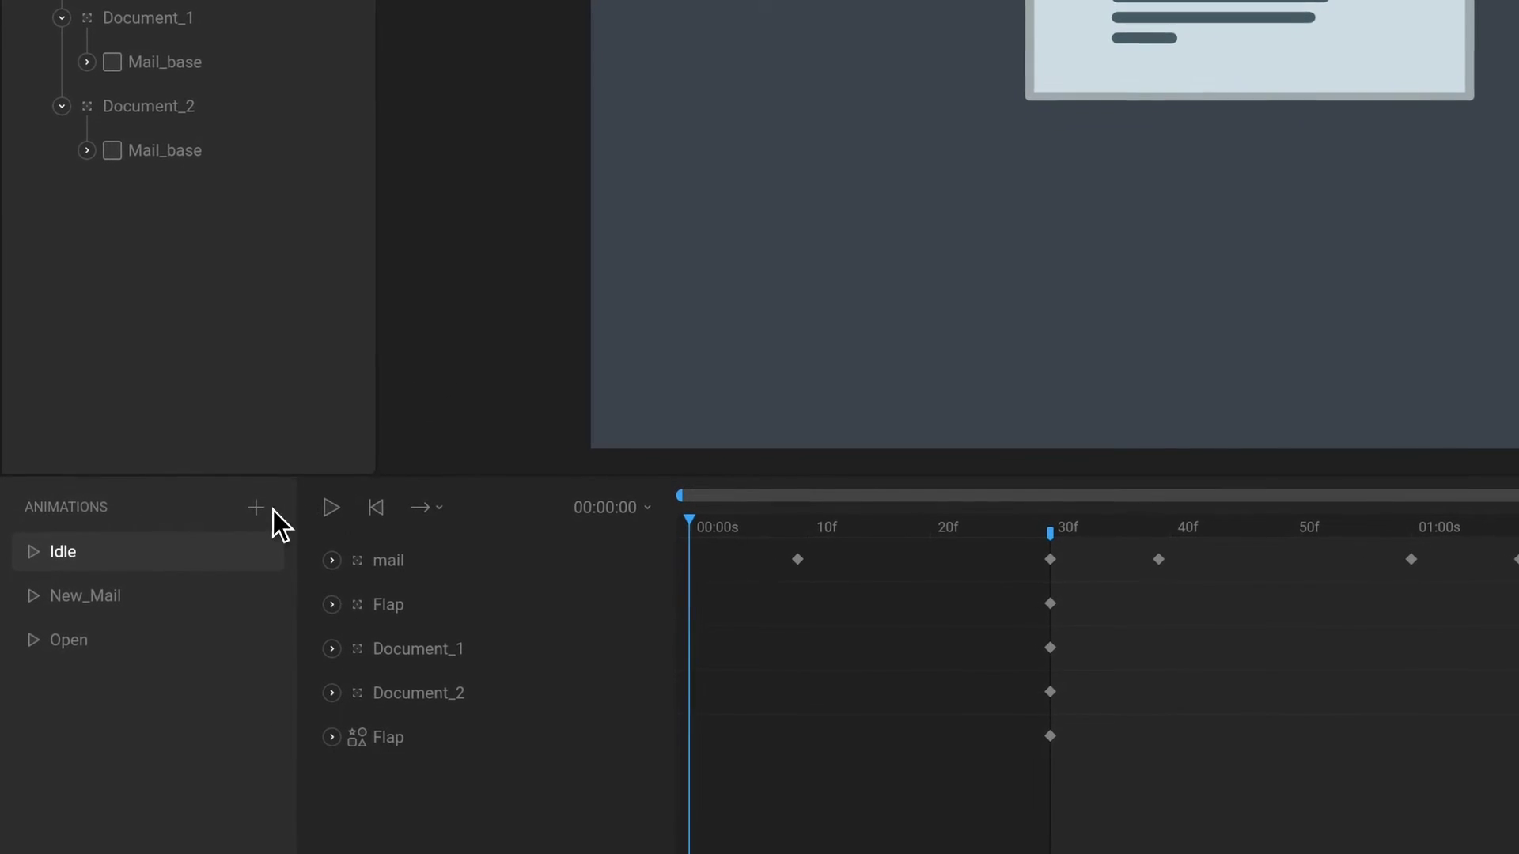
Select the Open animation and preview it in One Shot playback mode
left_click(186, 597)
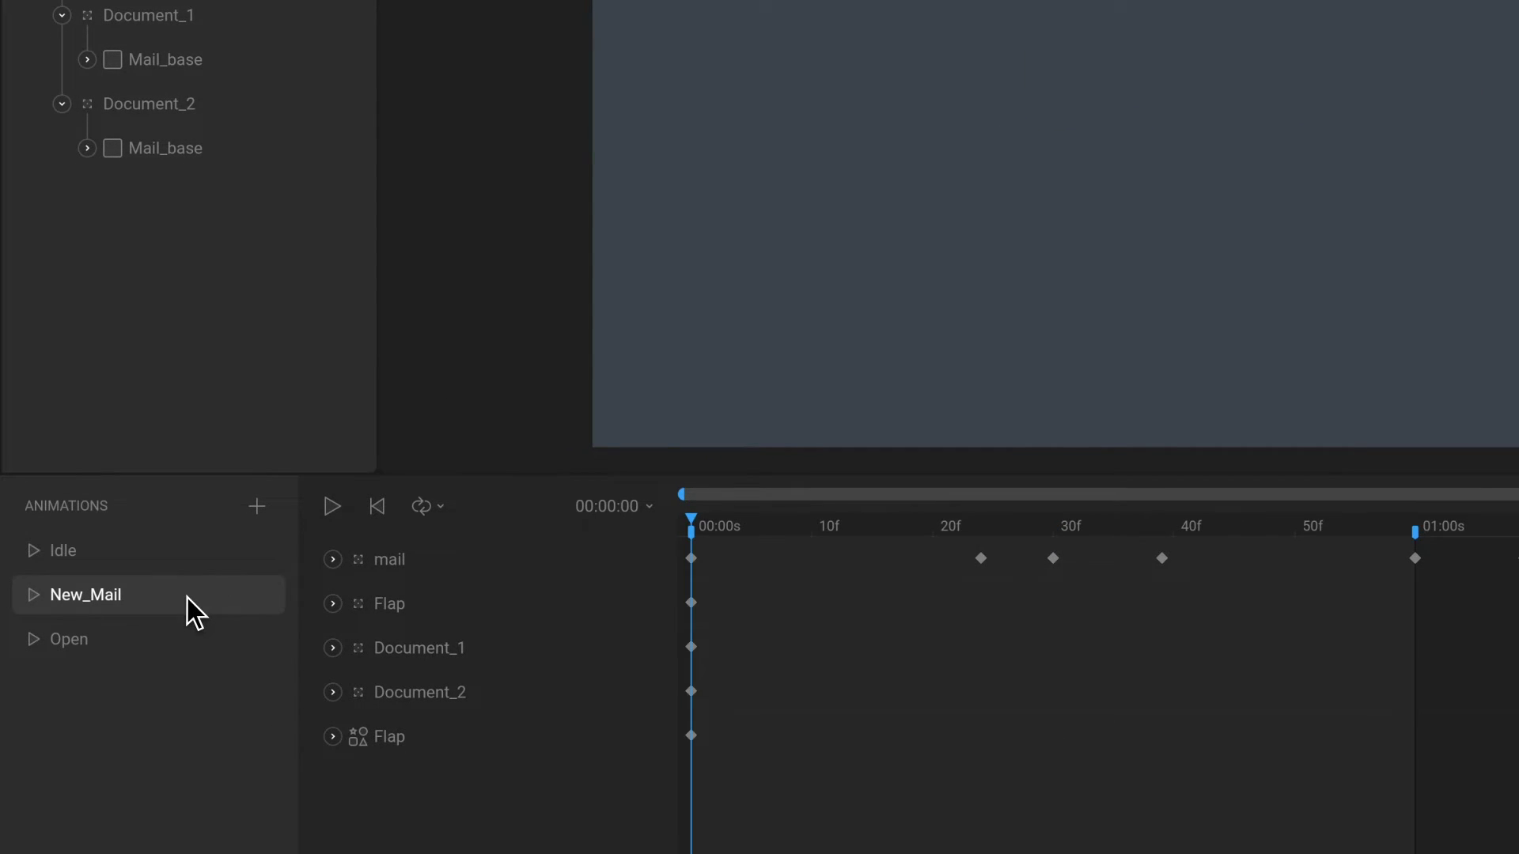
left_click(187, 639)
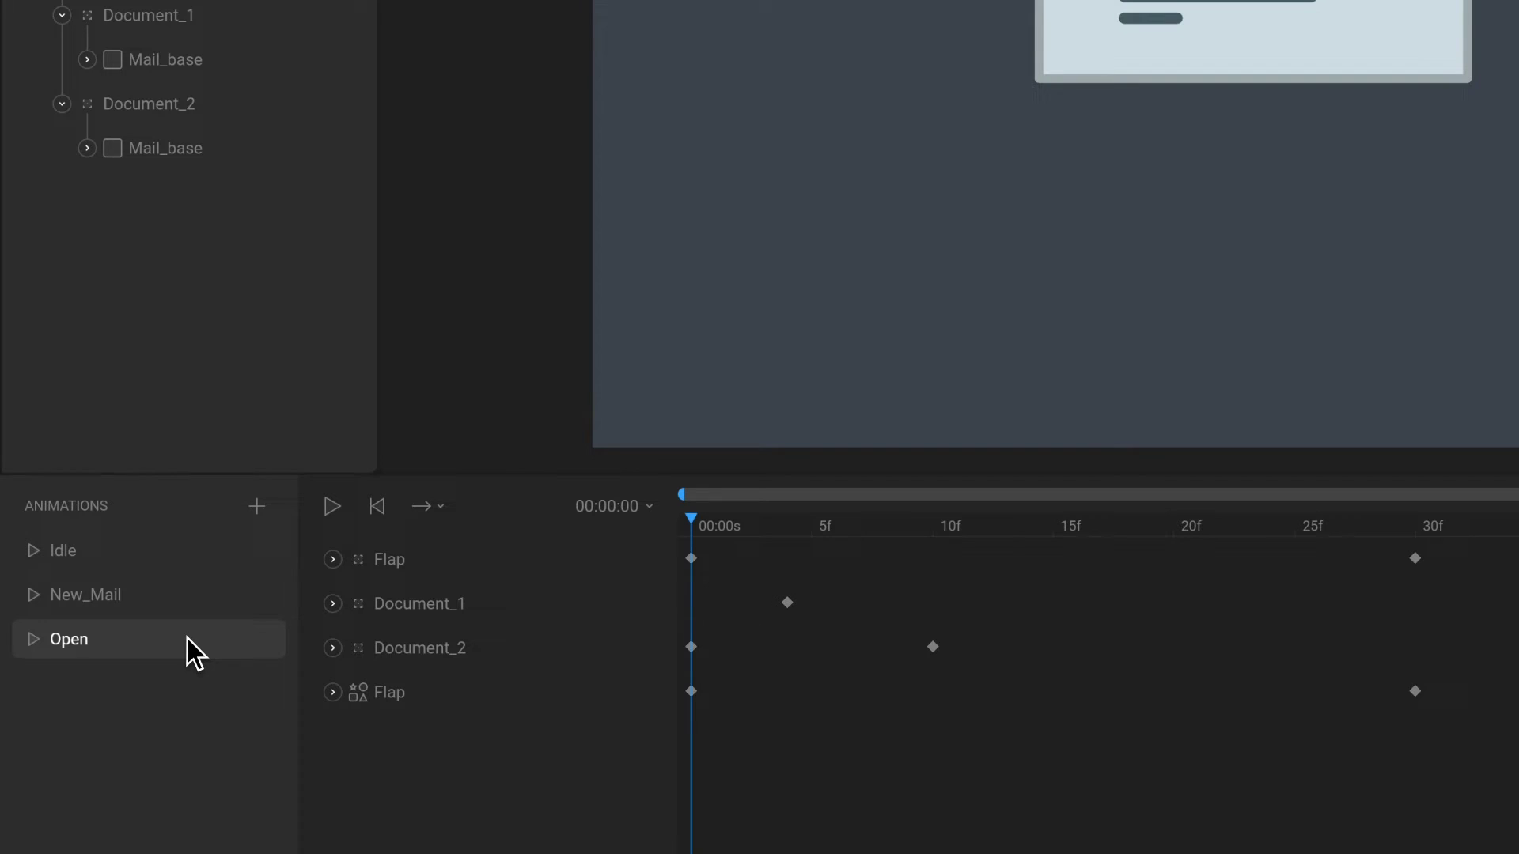
left_click(453, 515)
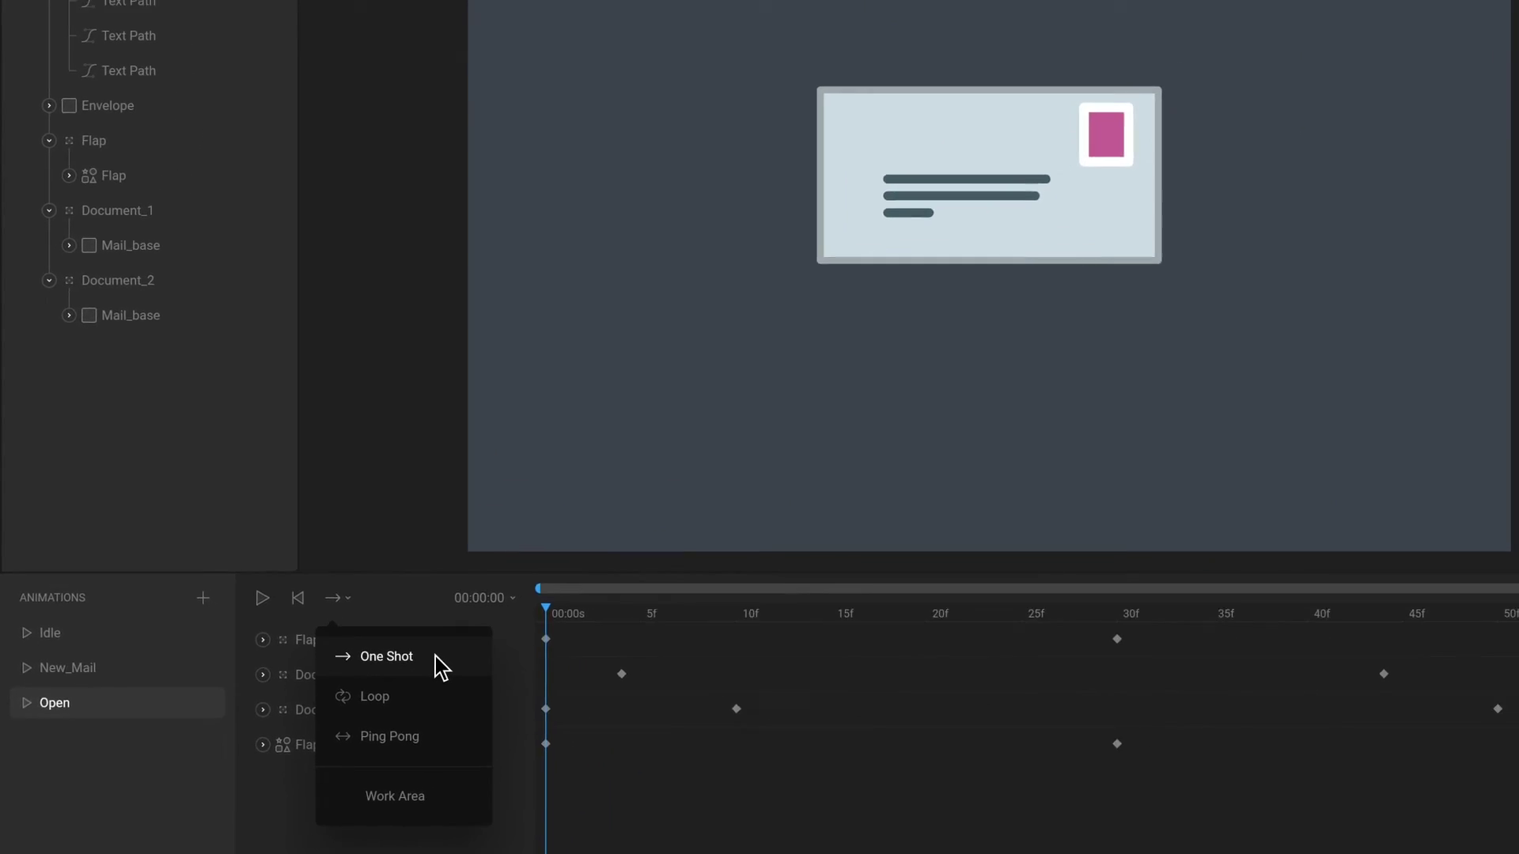
left_click(551, 579)
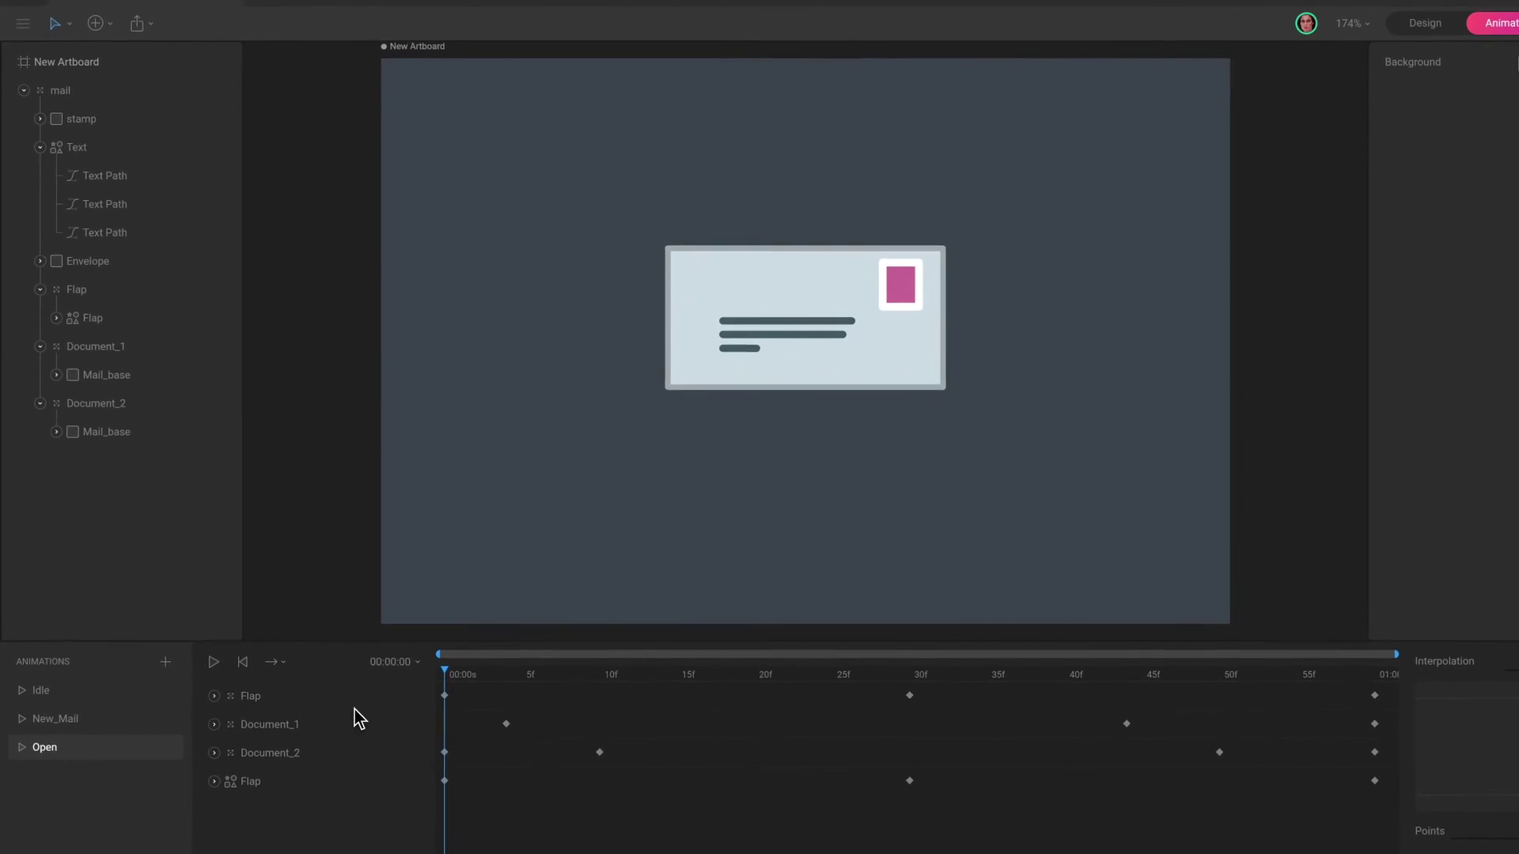
key("space")
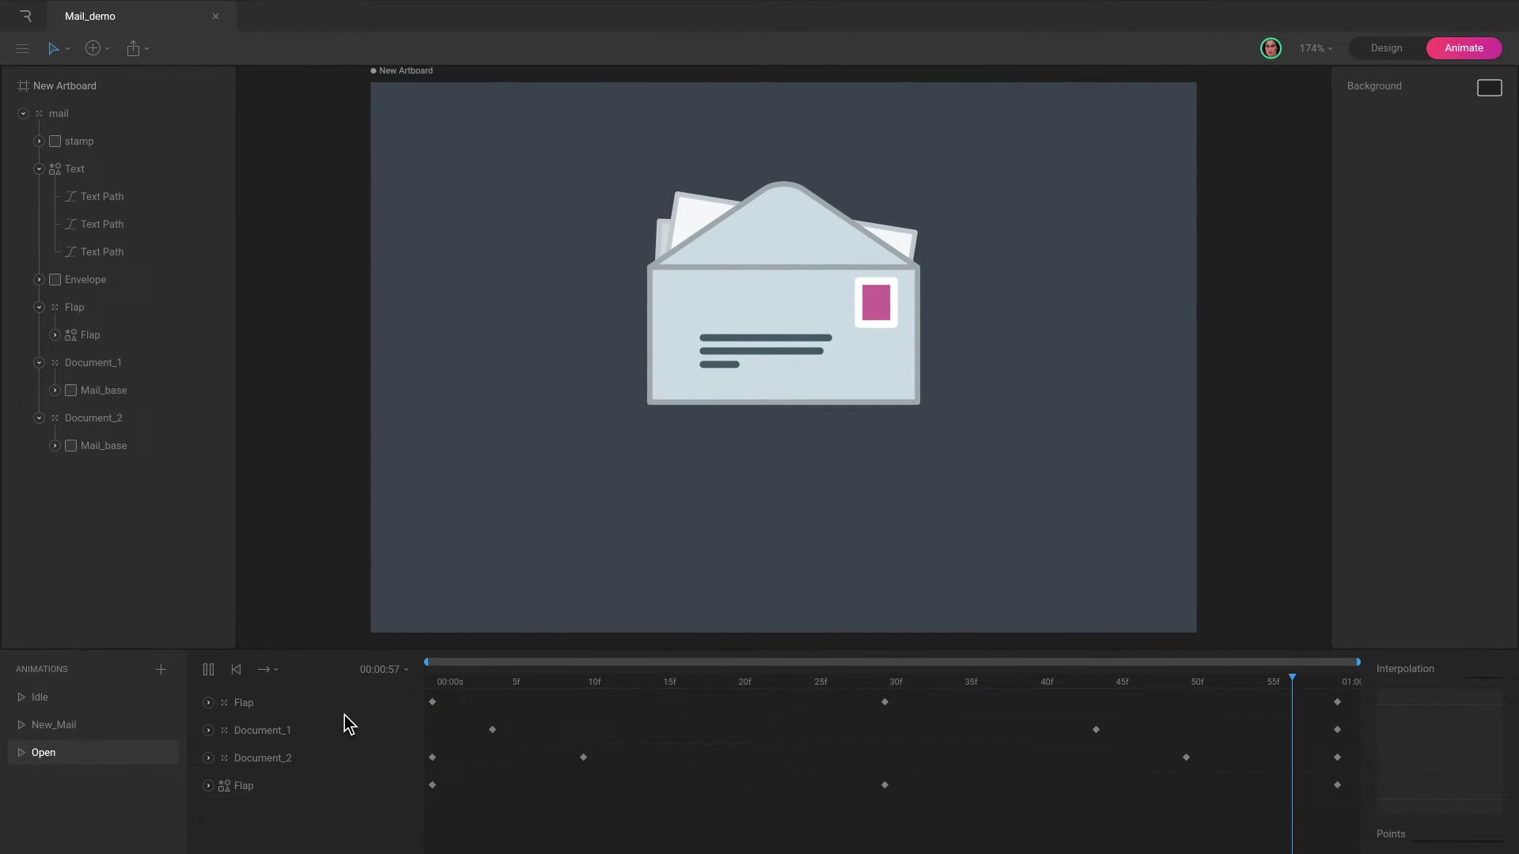
Preview Open in Loop mode, then set it to Ping Pong and play it
left_click(290, 661)
left_click(324, 748)
key("space")
key("space")
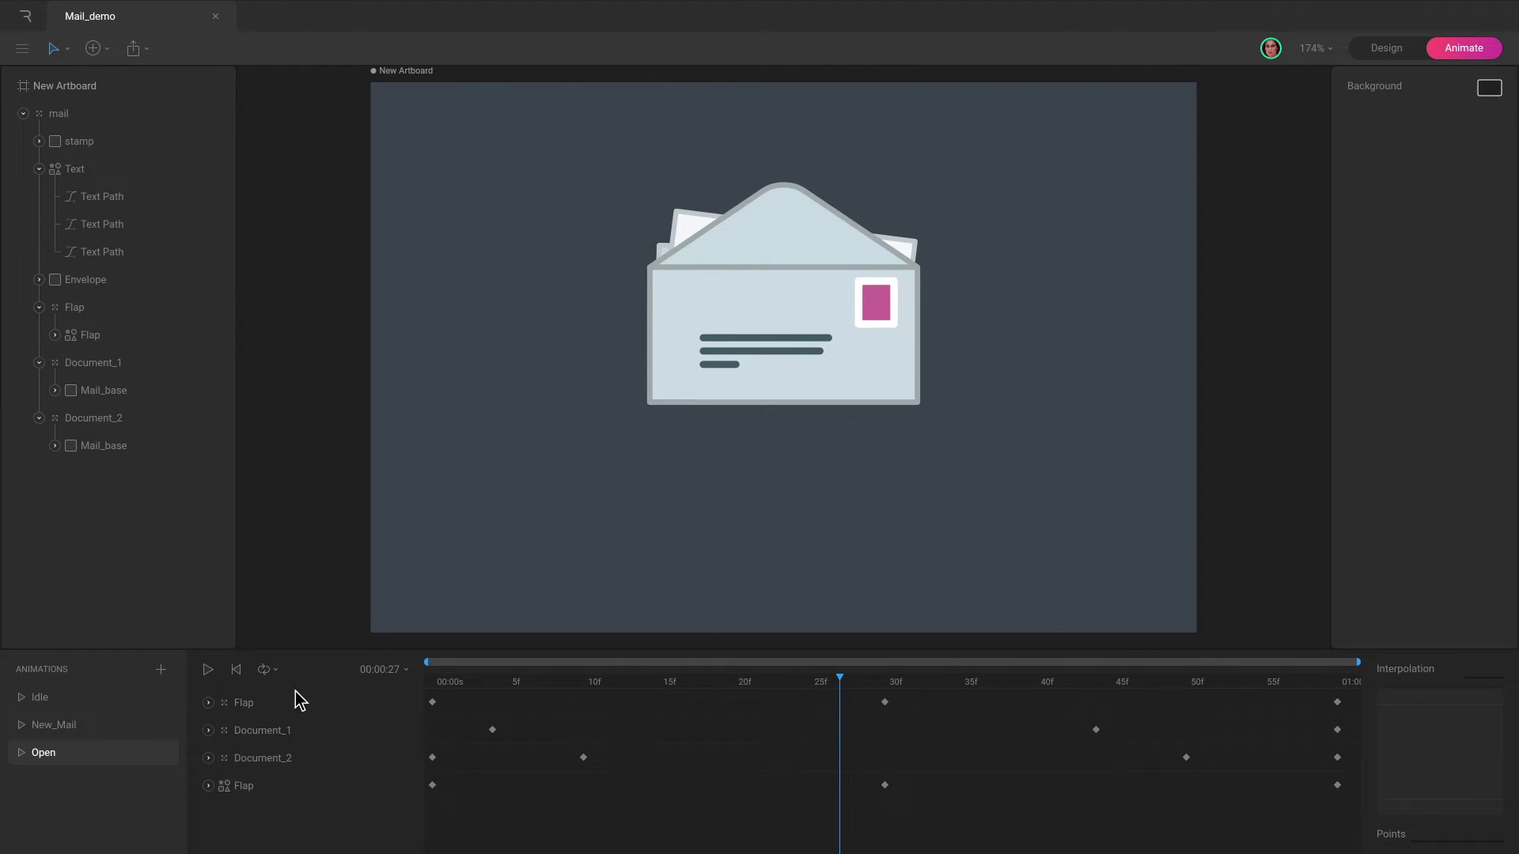
left_click(278, 669)
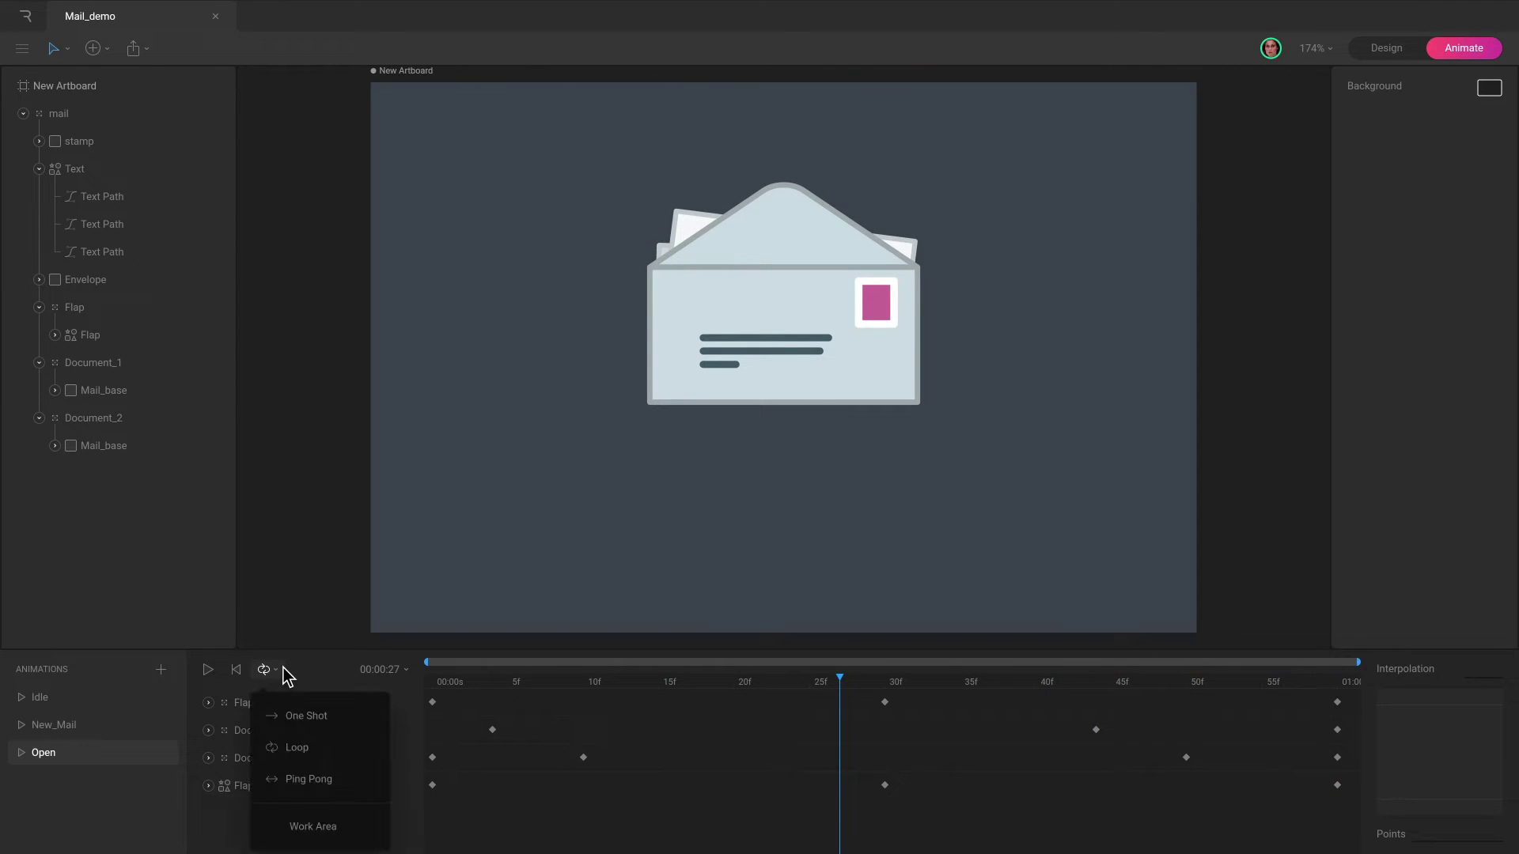
left_click(342, 783)
key("space")
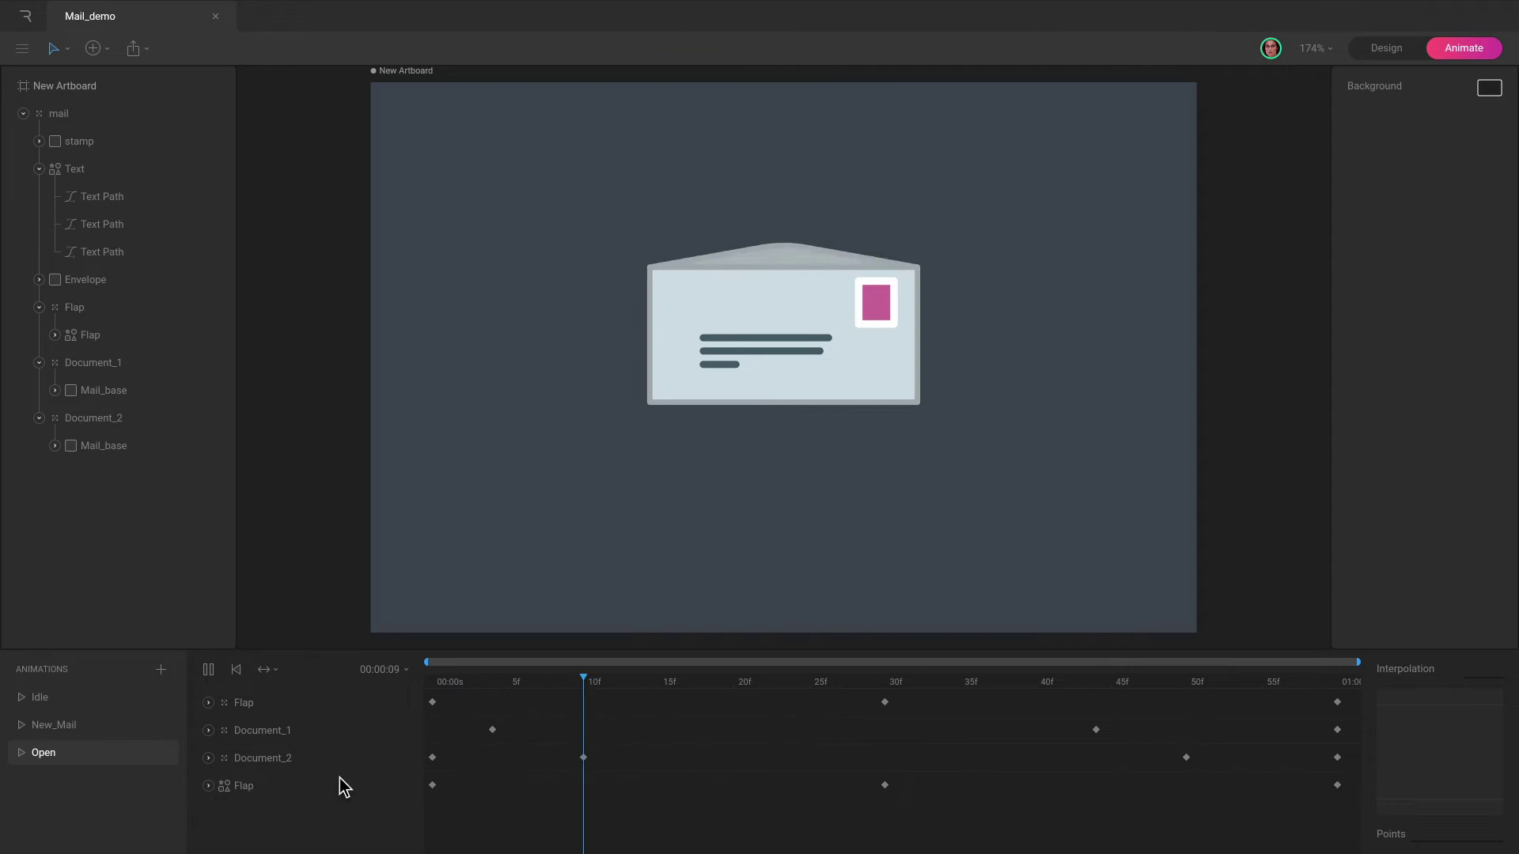
Stop playback and narrow the visible timeline range to roughly 28f–01:00
key("space")
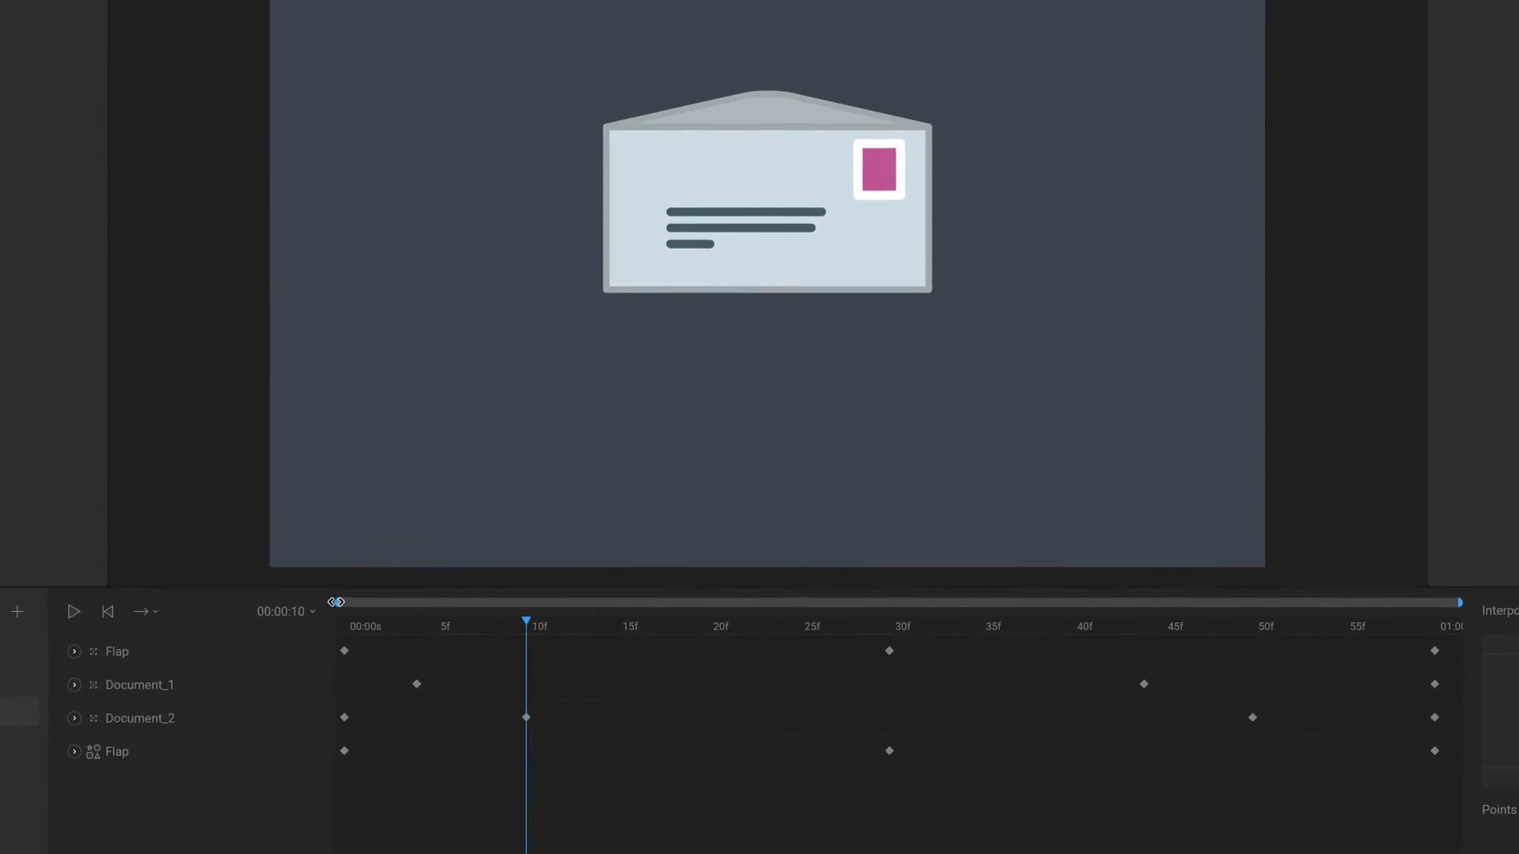
left_click_drag(336, 602, 595, 602)
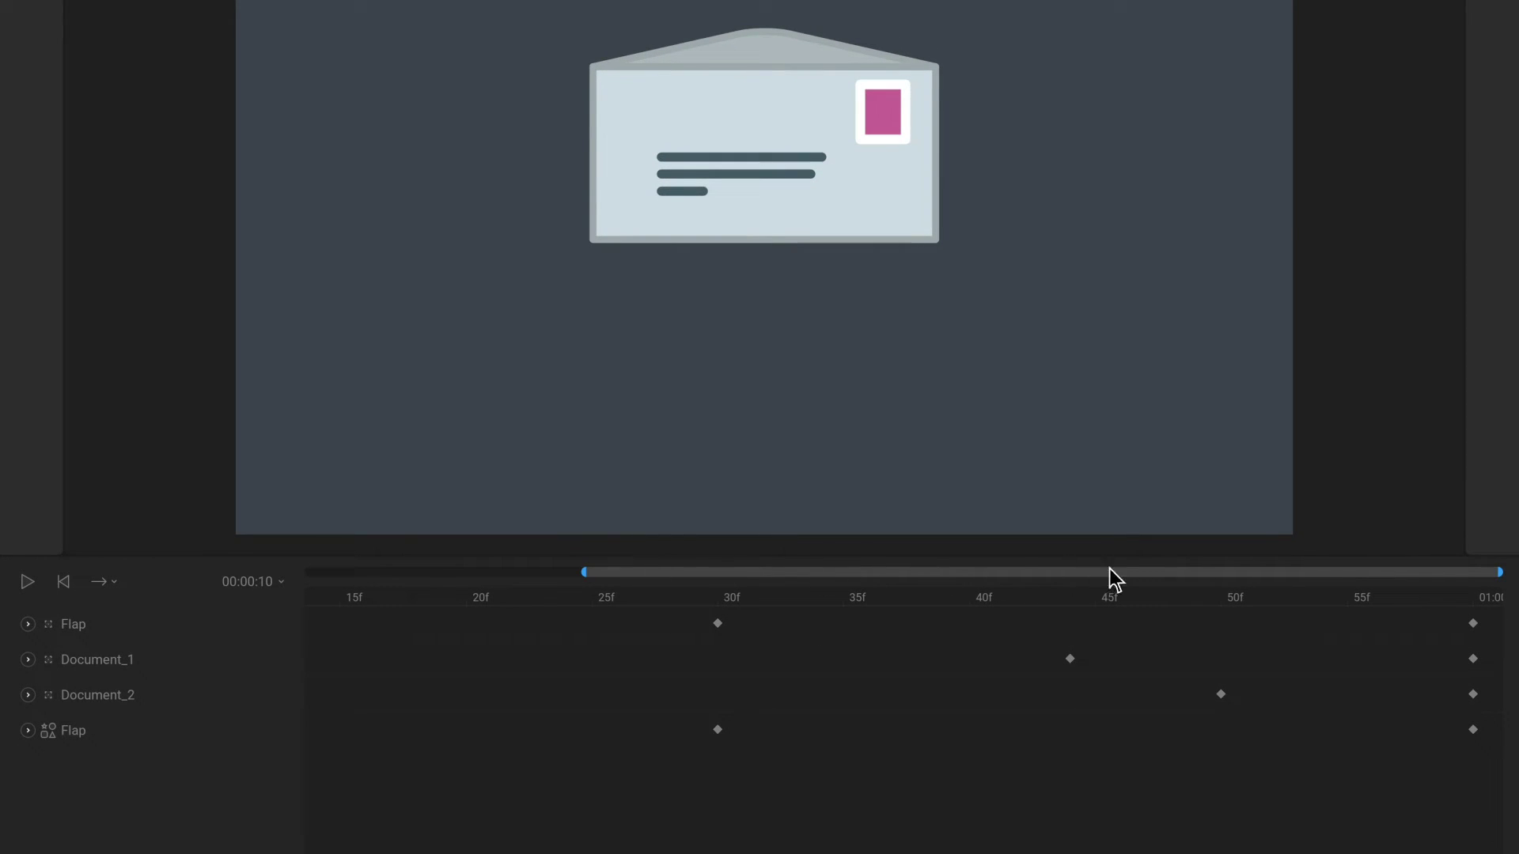
left_click_drag(1500, 572, 1237, 583)
left_click_drag(900, 576, 1161, 576)
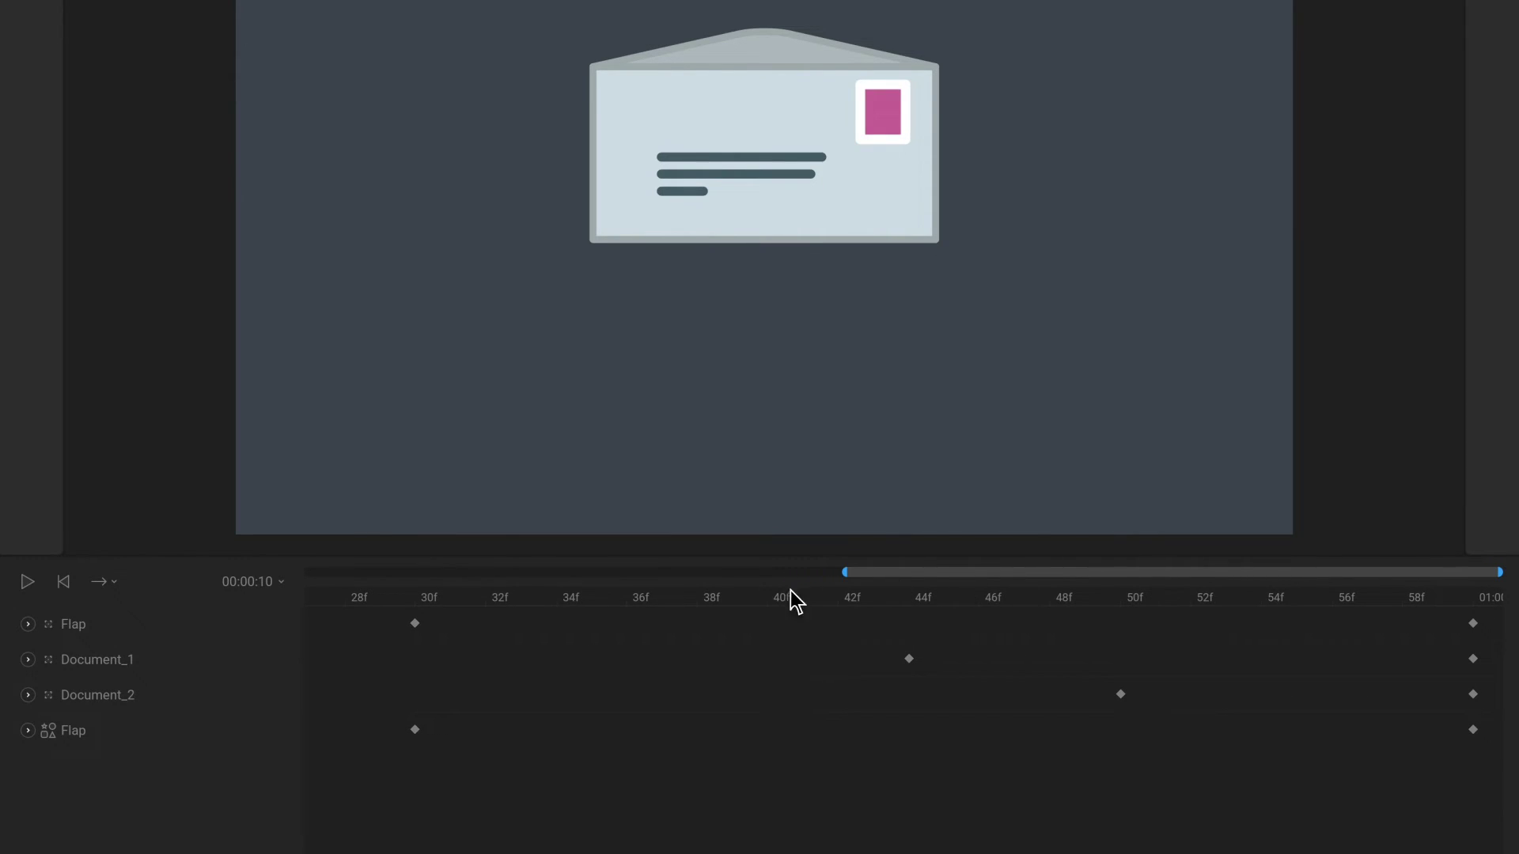
Set Document_1's 44f keyframe to Cubic, reshape its curve, then switch it to Hold
left_click(28, 660)
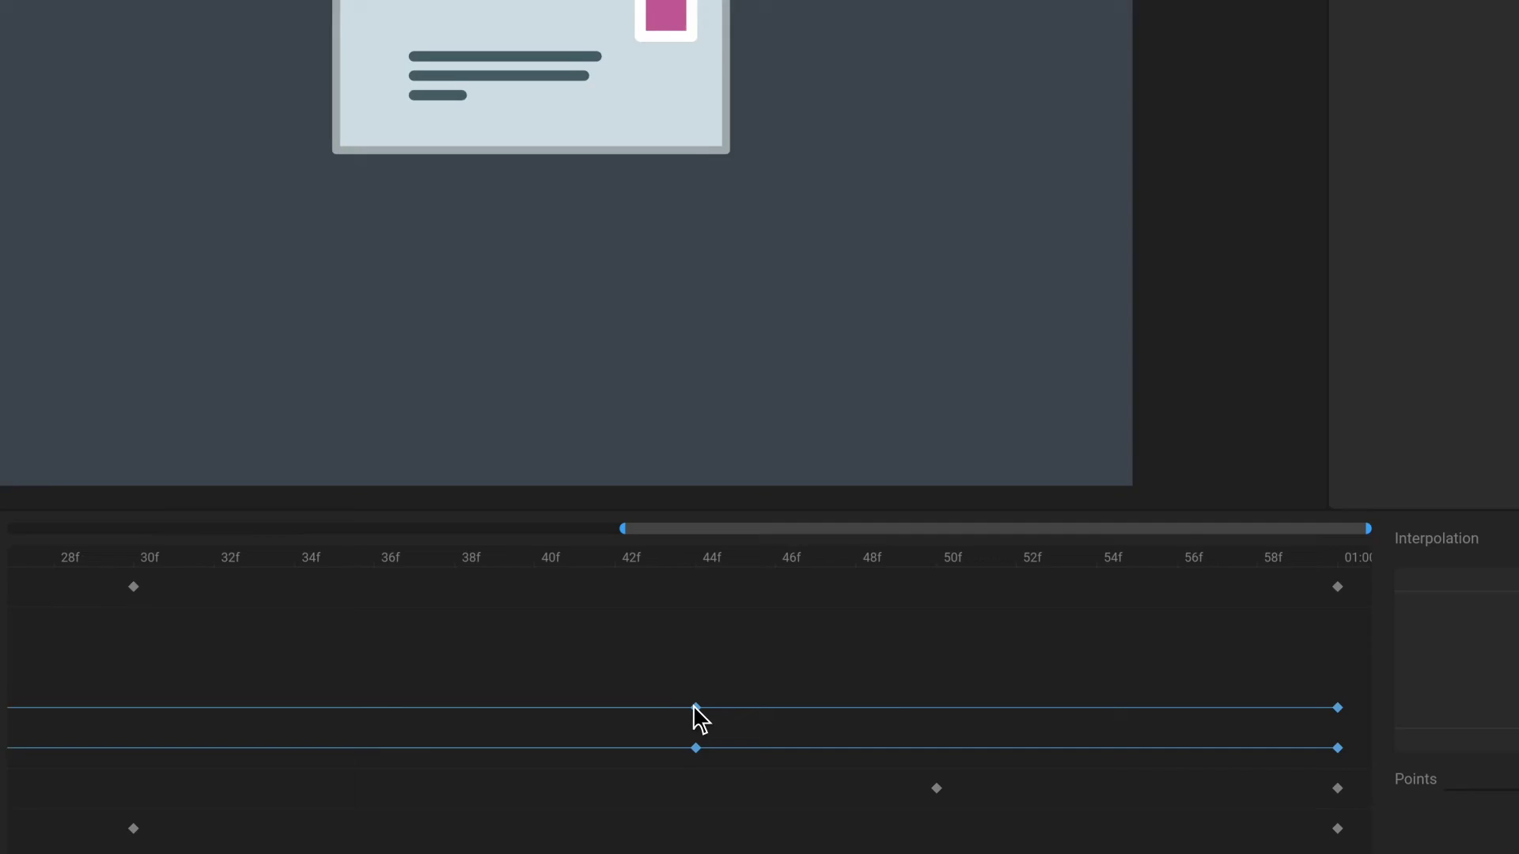
left_click(696, 707)
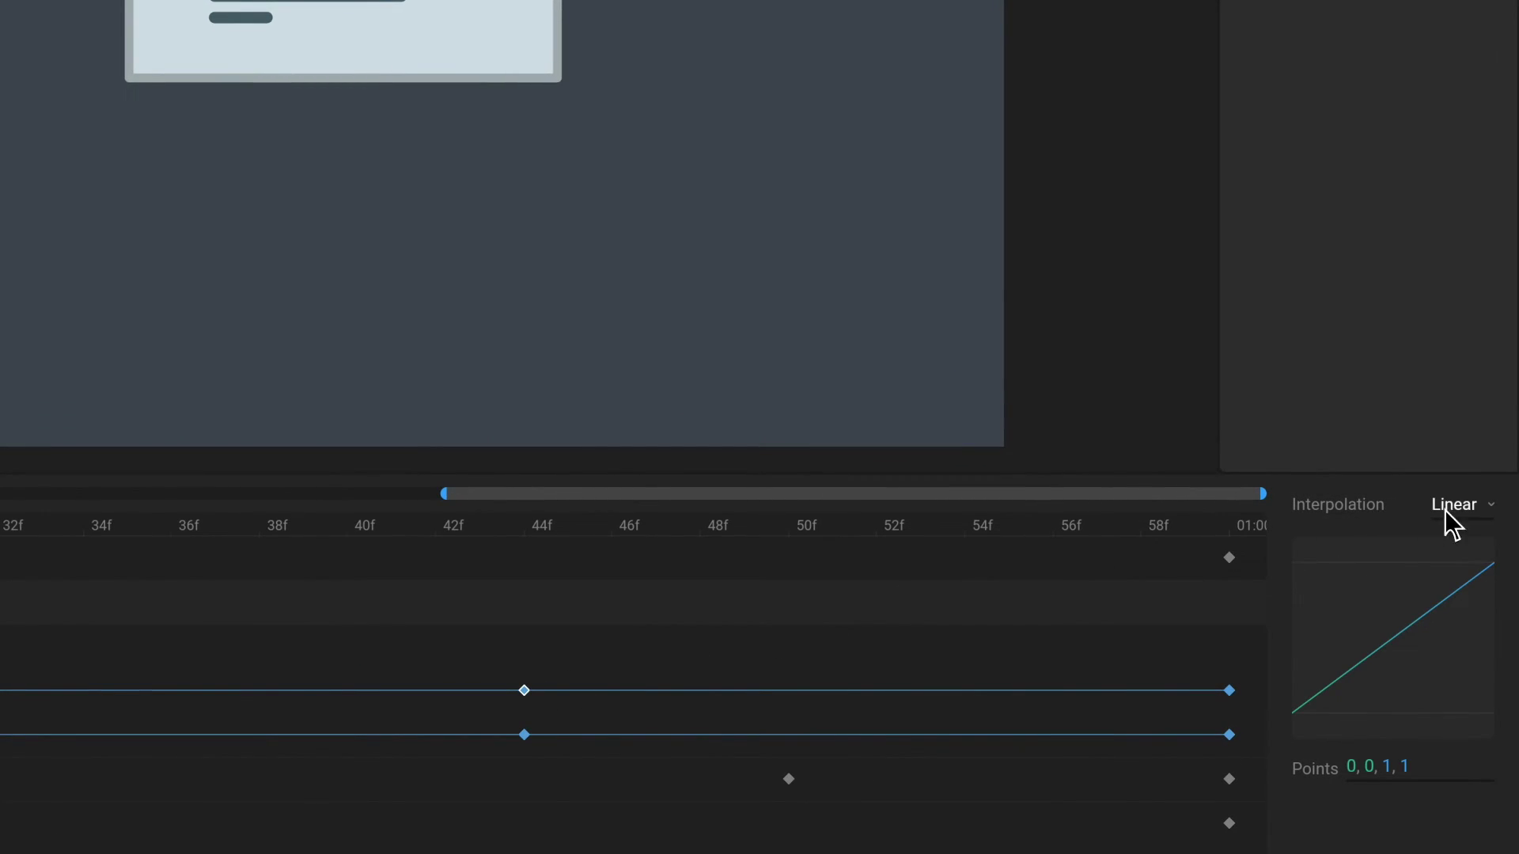
left_click(1492, 506)
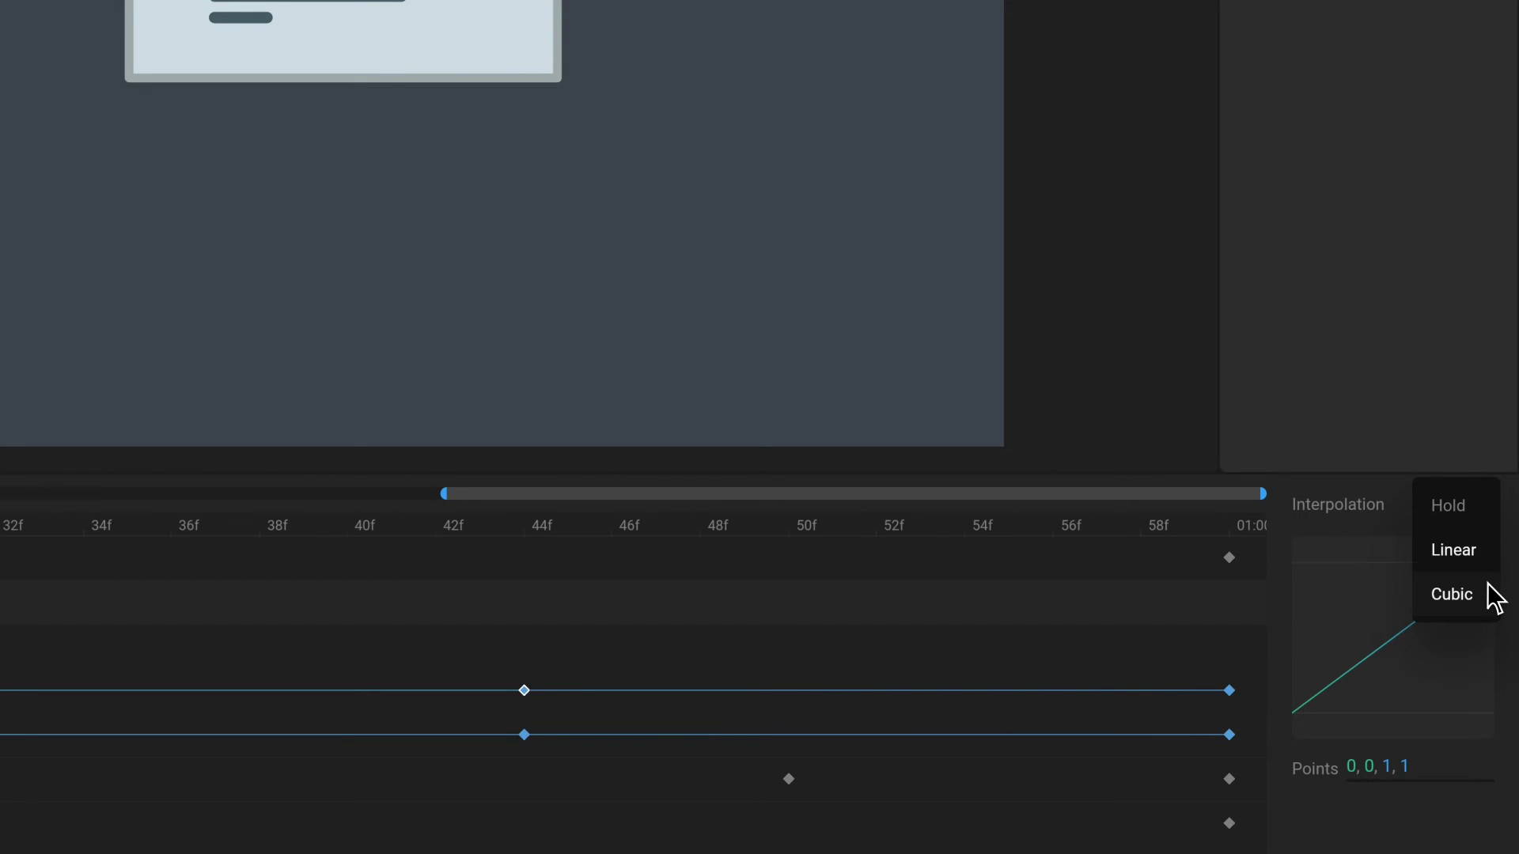
left_click(1494, 597)
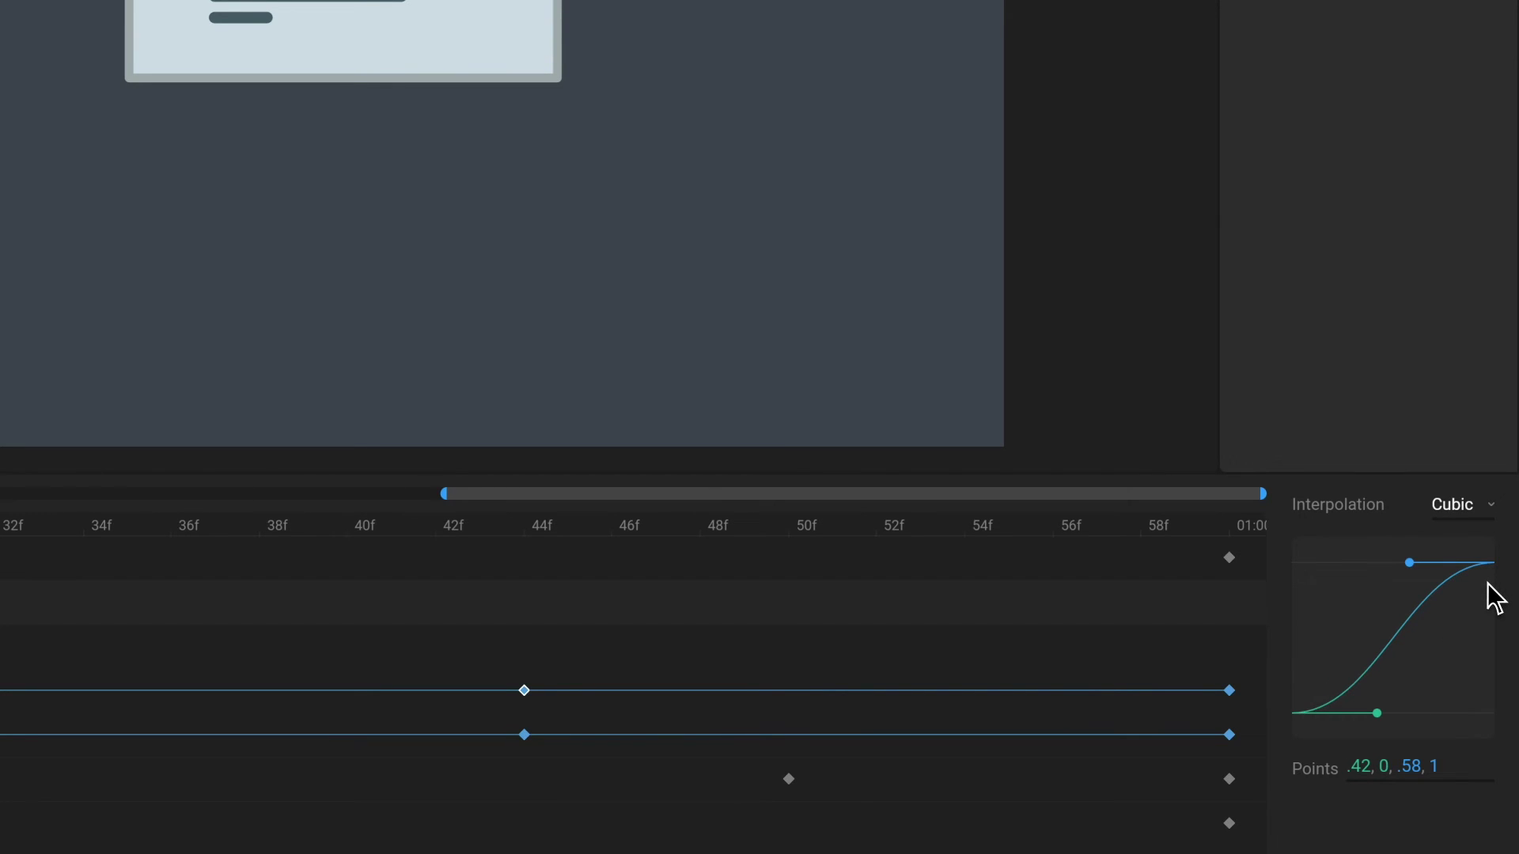
left_click_drag(1411, 563, 1443, 657)
left_click(1491, 505)
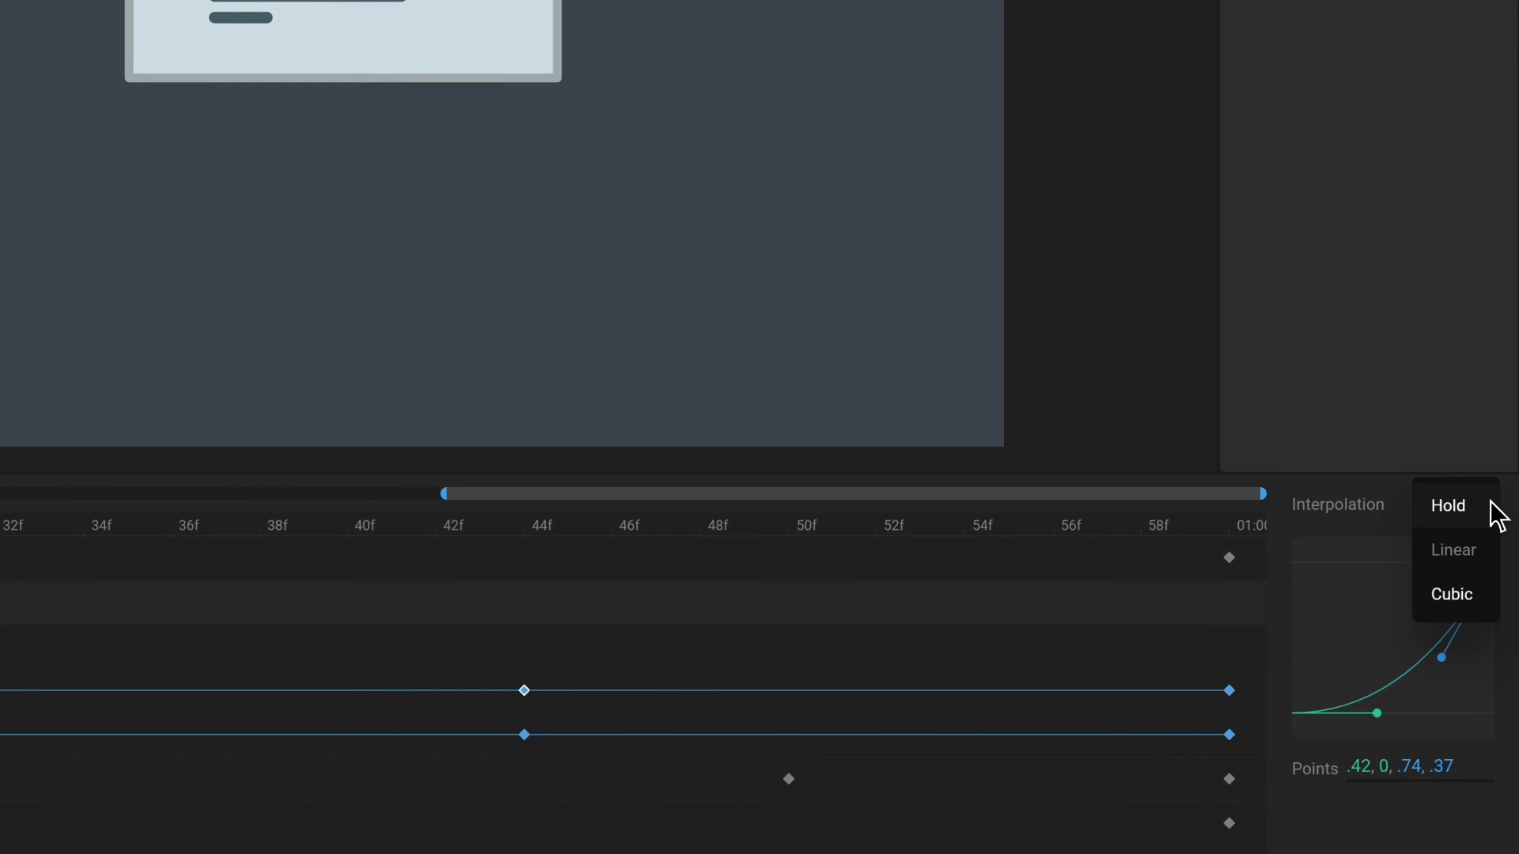
left_click(1497, 515)
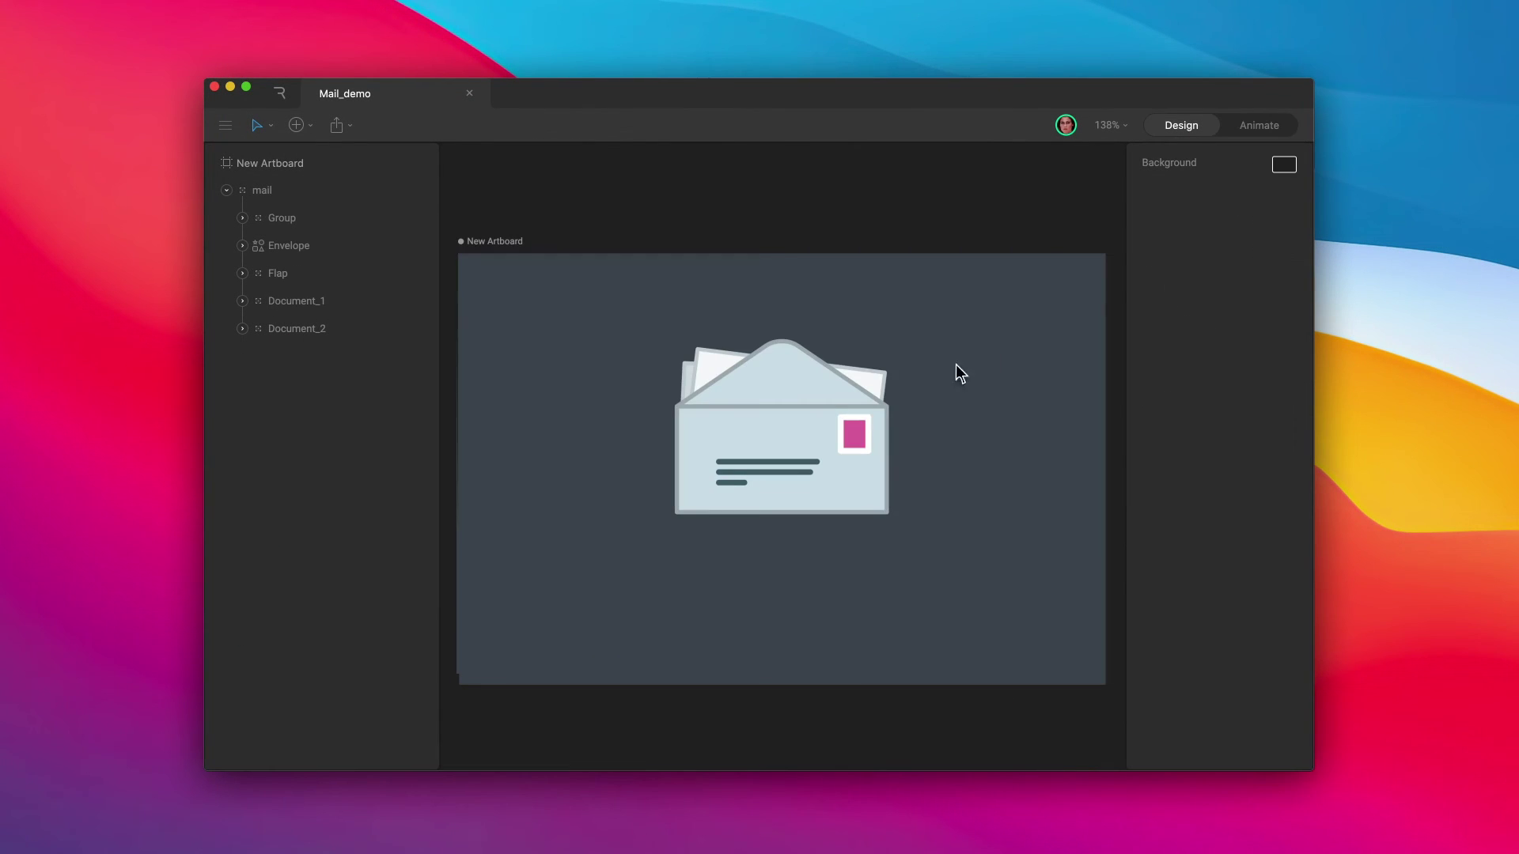
Step the selection from the envelope through Group, stamp, Text, Envelope, Flap and Document_1 to Document_2
left_click(809, 444)
key("Return")
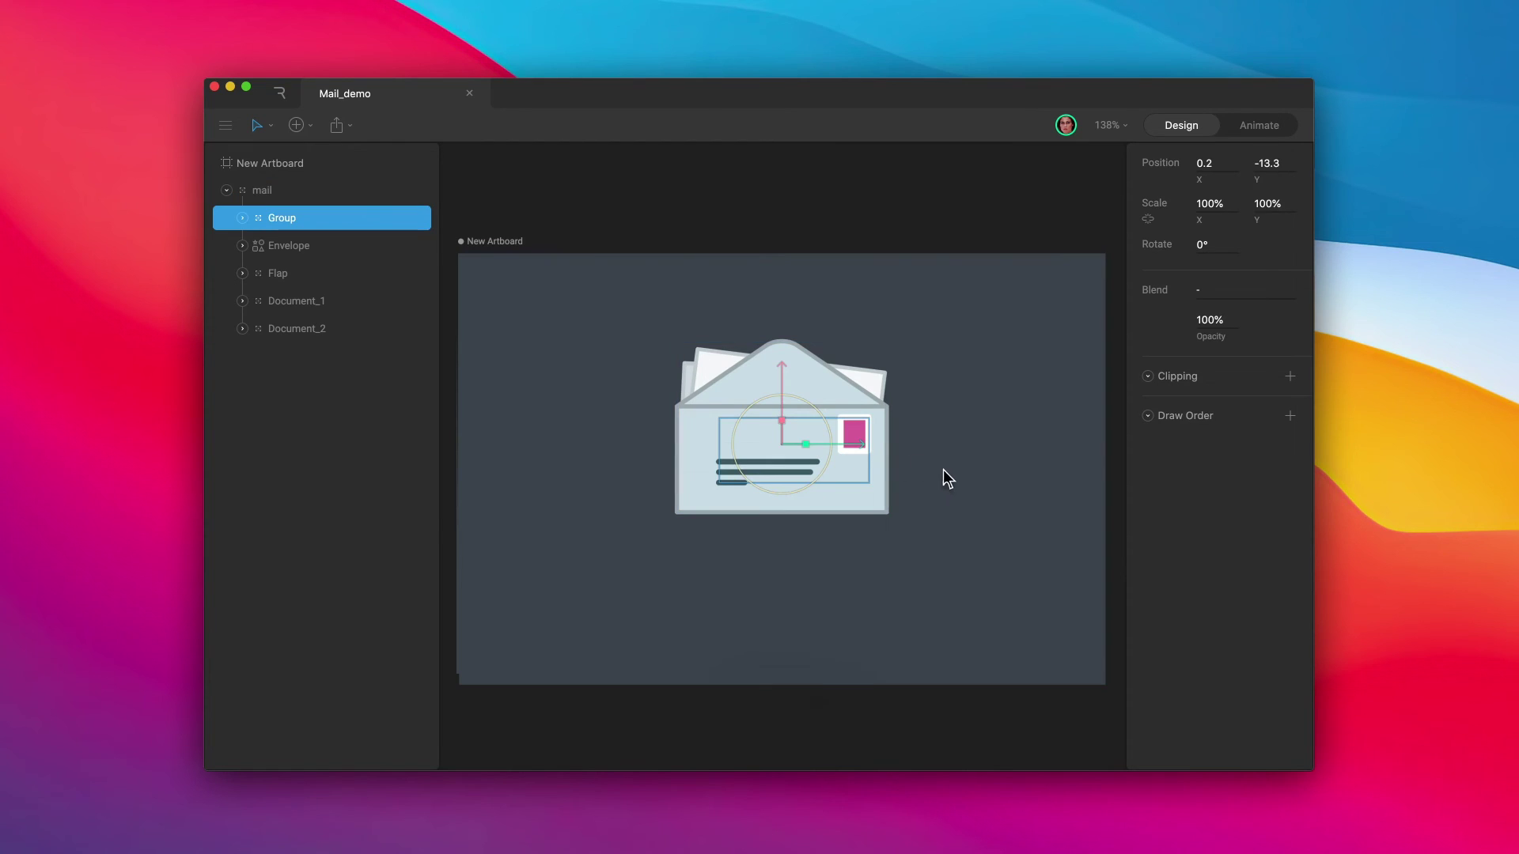
key("Return")
key("Tab")
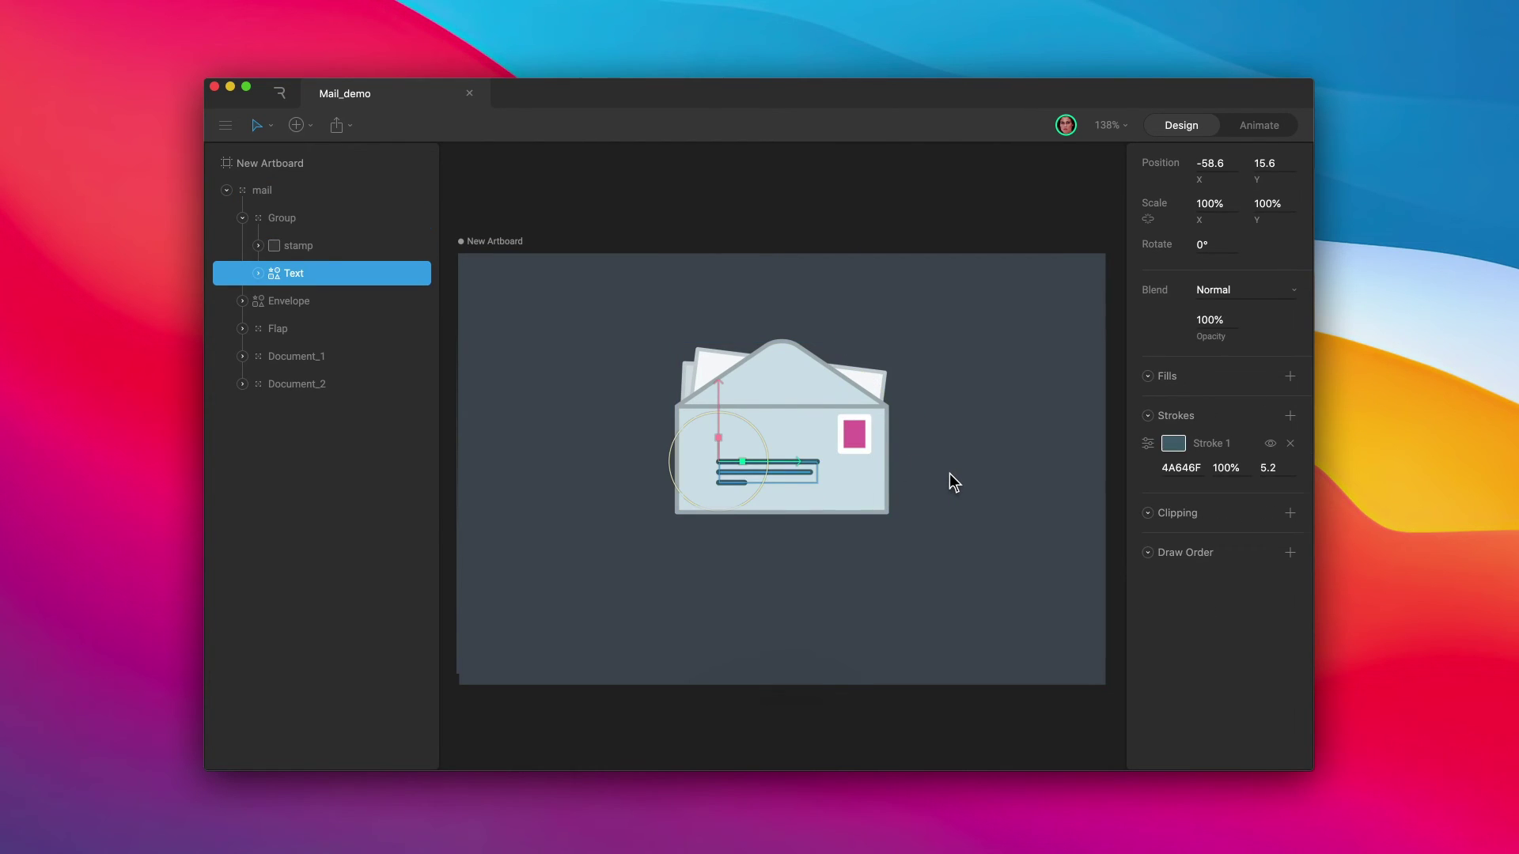
key("shift+Return")
key("Tab")
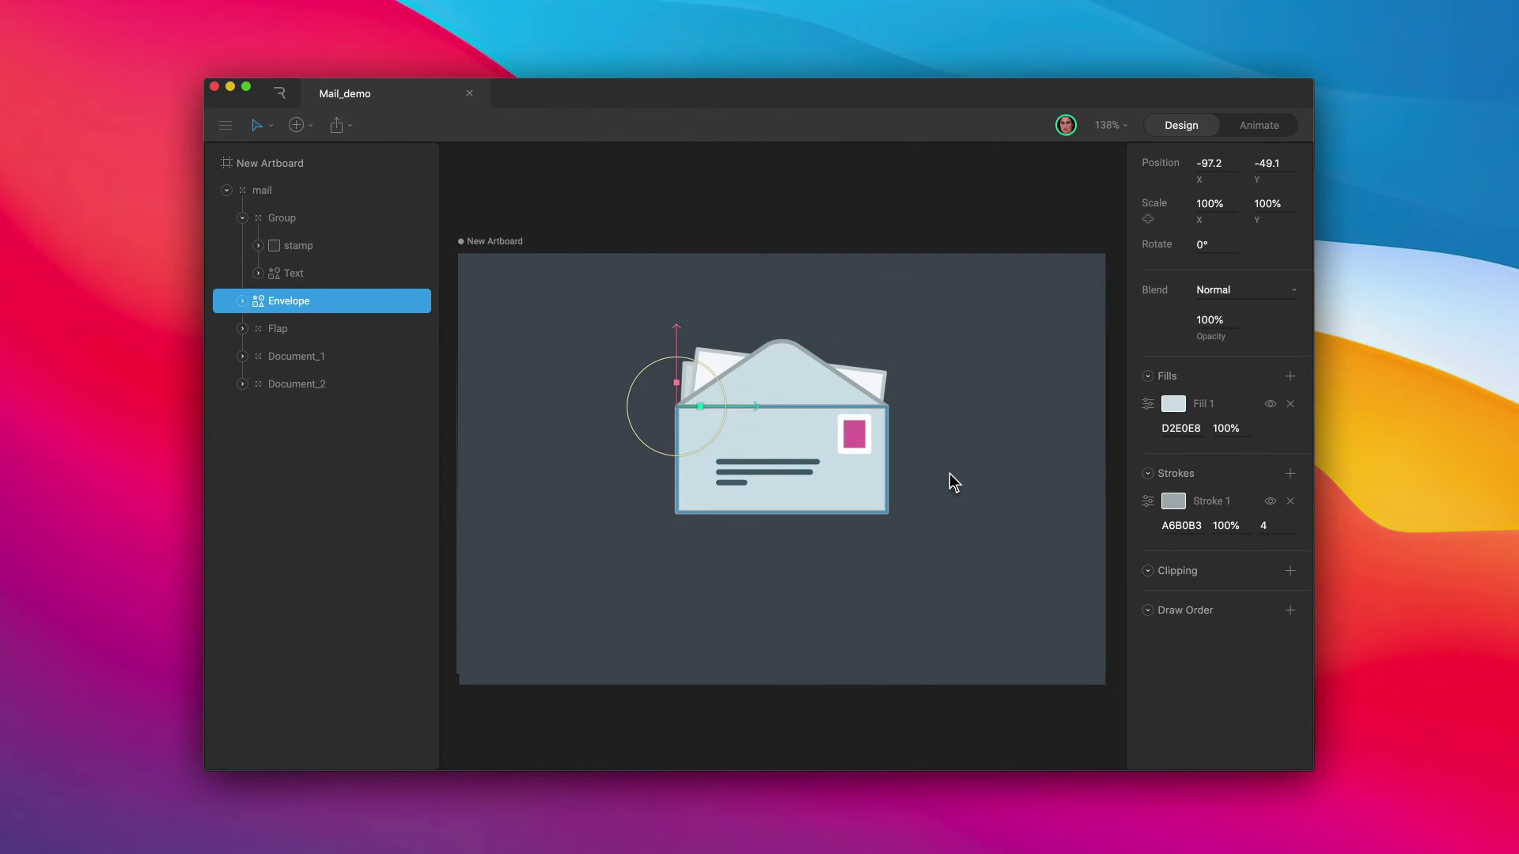
key("Tab")
key("Tab")
key("Tab")
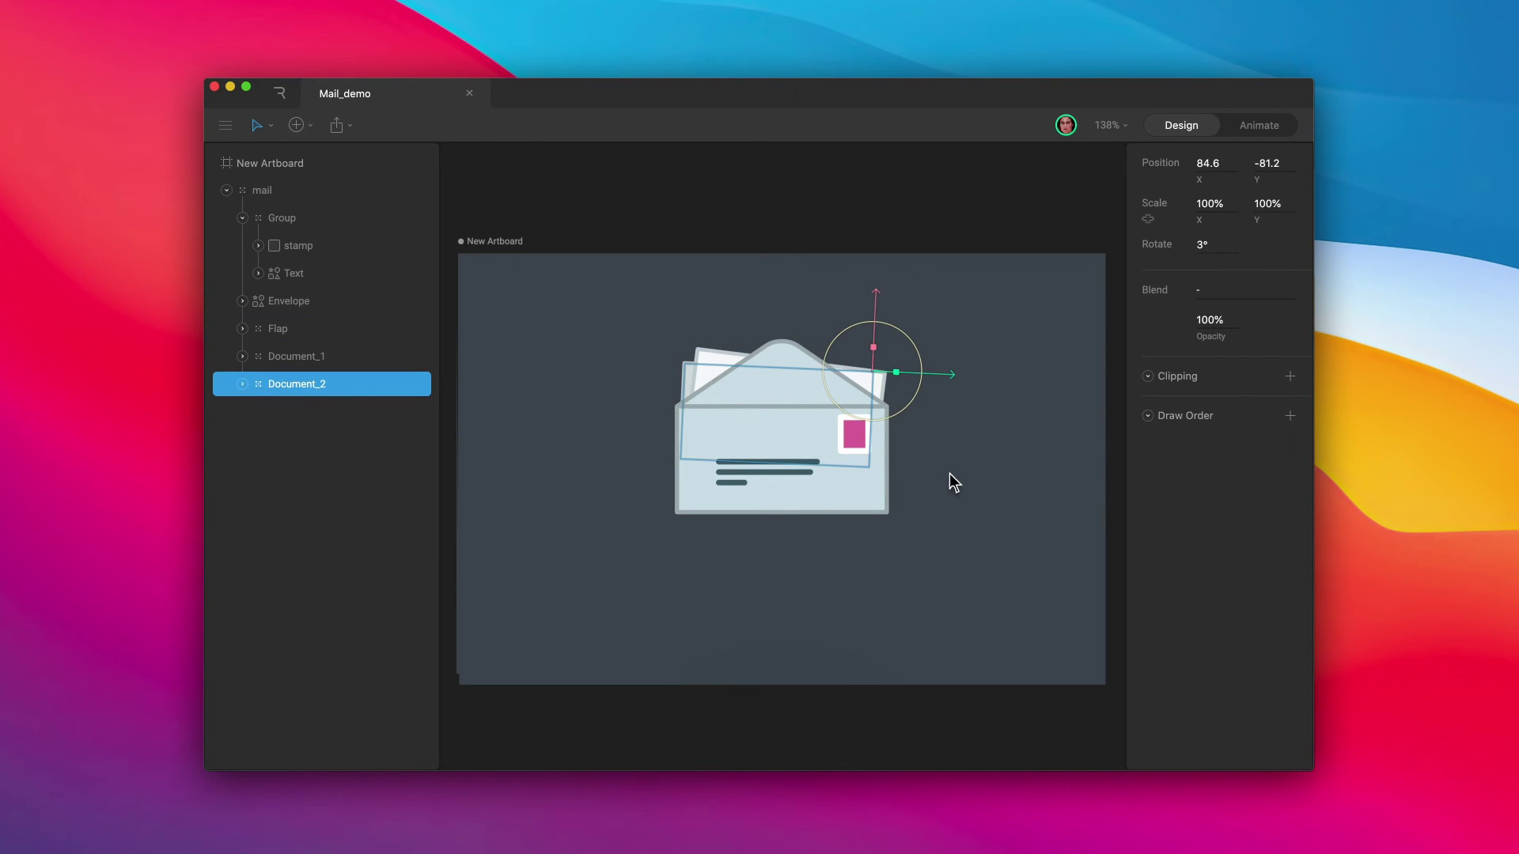